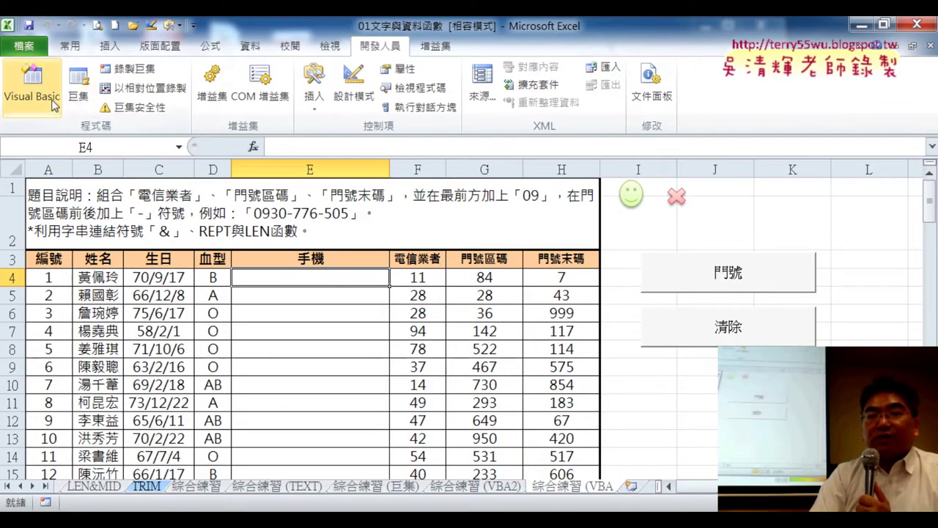
Step: Look over the macro code, then pick the user-defined 手機 function for E4
click(43, 97)
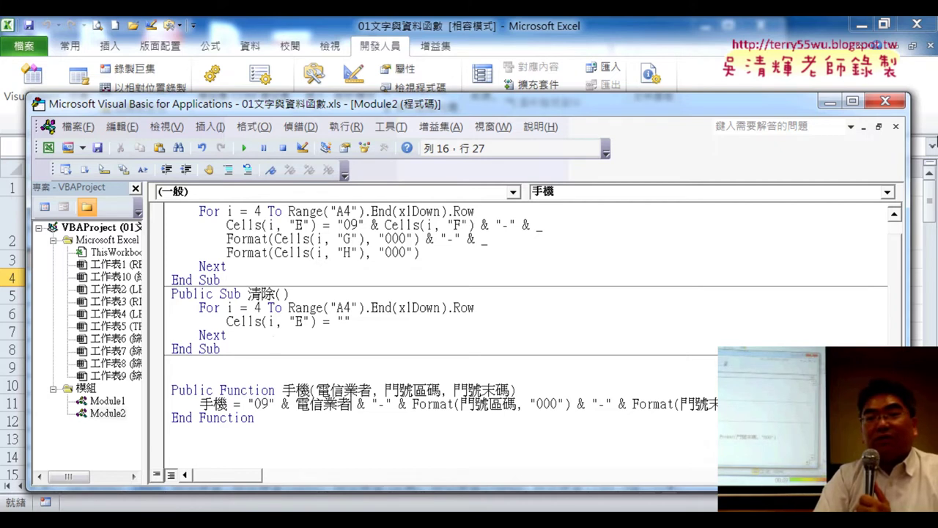
key(alt+F11)
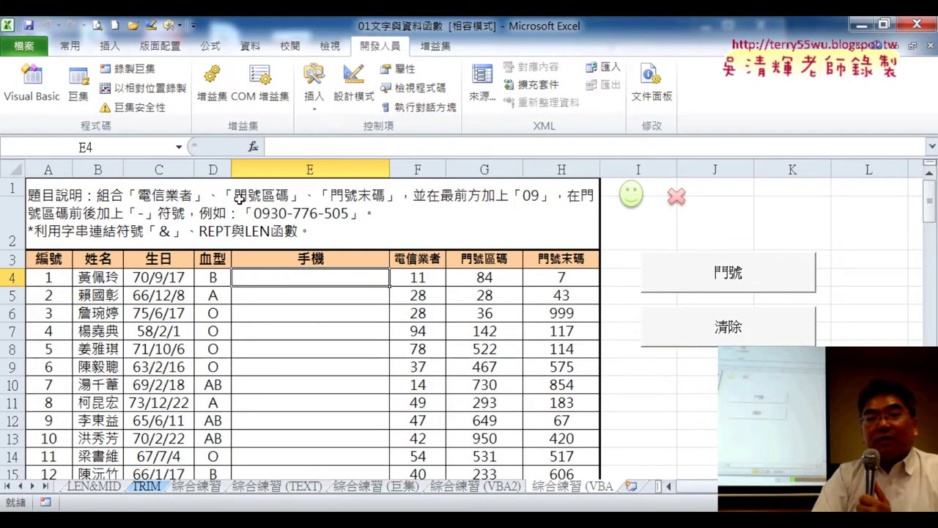
click(253, 148)
click(473, 94)
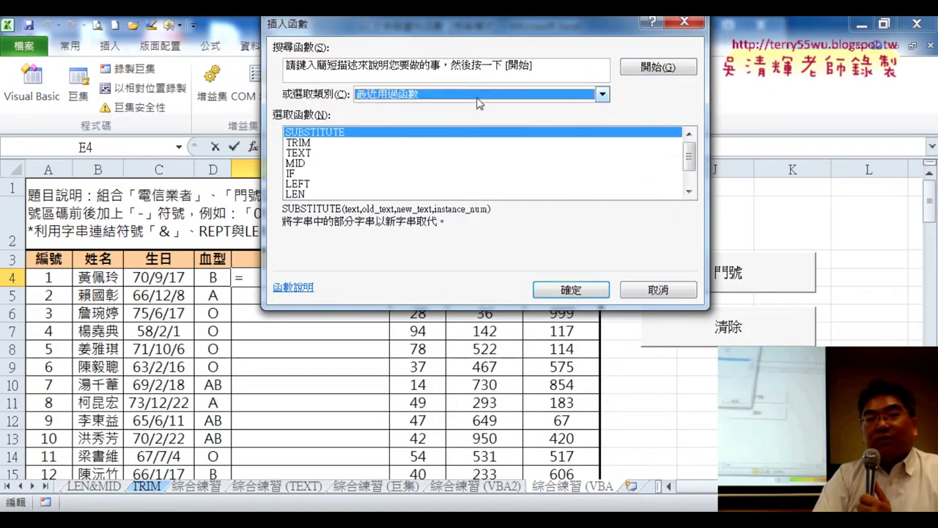
click(459, 220)
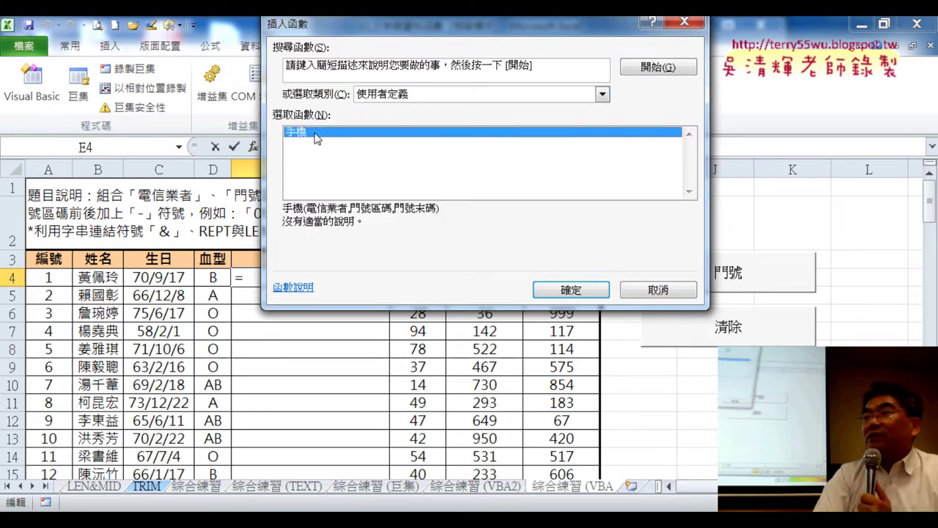
click(590, 291)
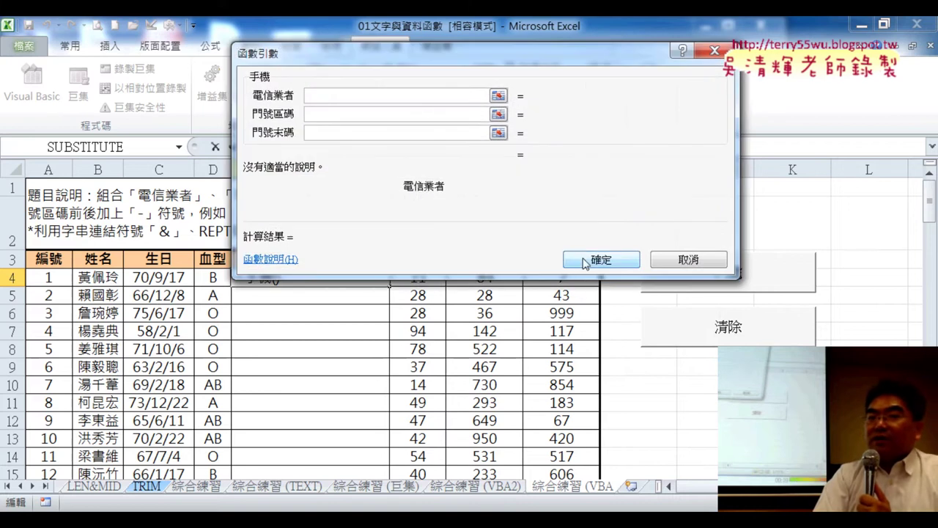
mouse_move(438, 50)
mouse_down()
mouse_move(378, 283)
mouse_move(348, 320)
mouse_up()
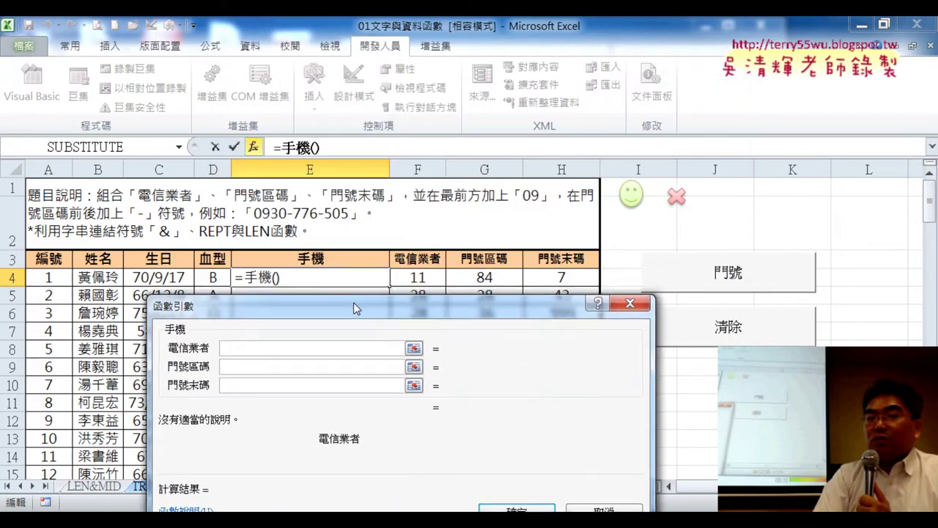
click(422, 276)
click(256, 366)
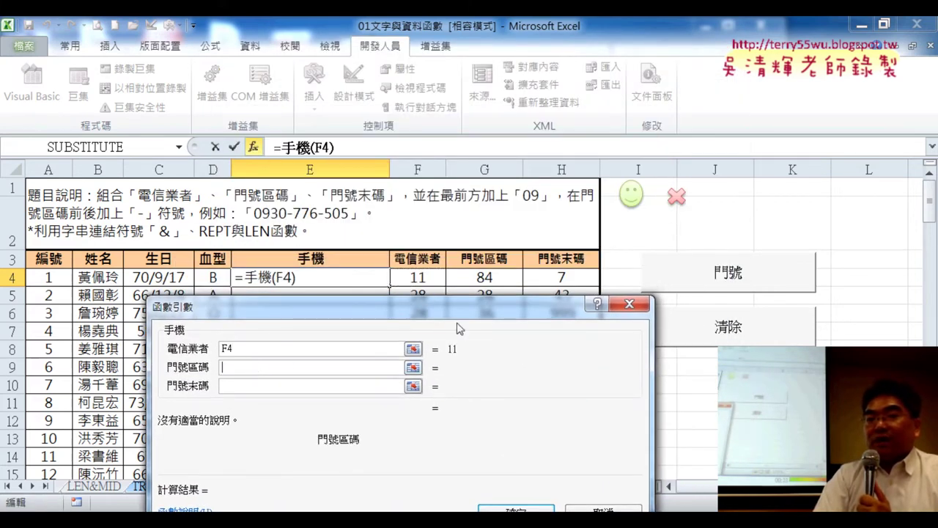
click(501, 279)
click(262, 387)
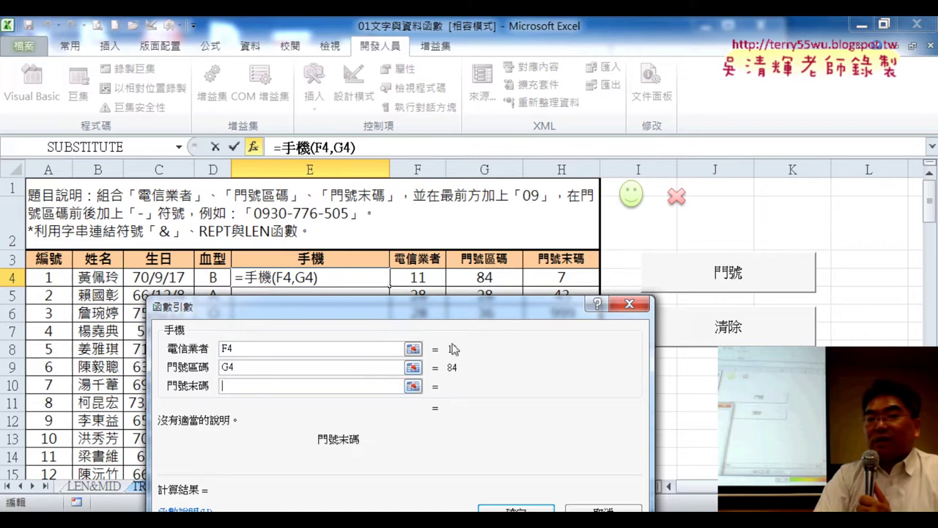
click(551, 278)
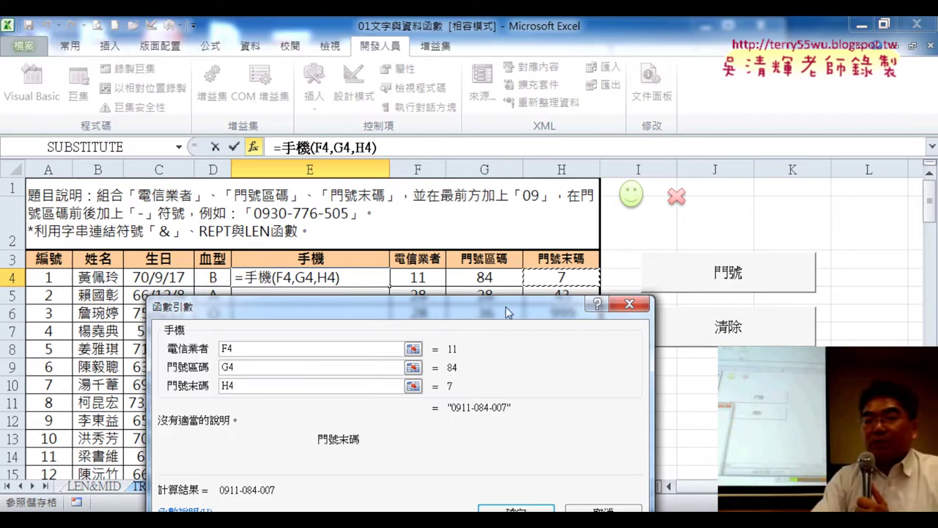
drag(492, 314, 709, 140)
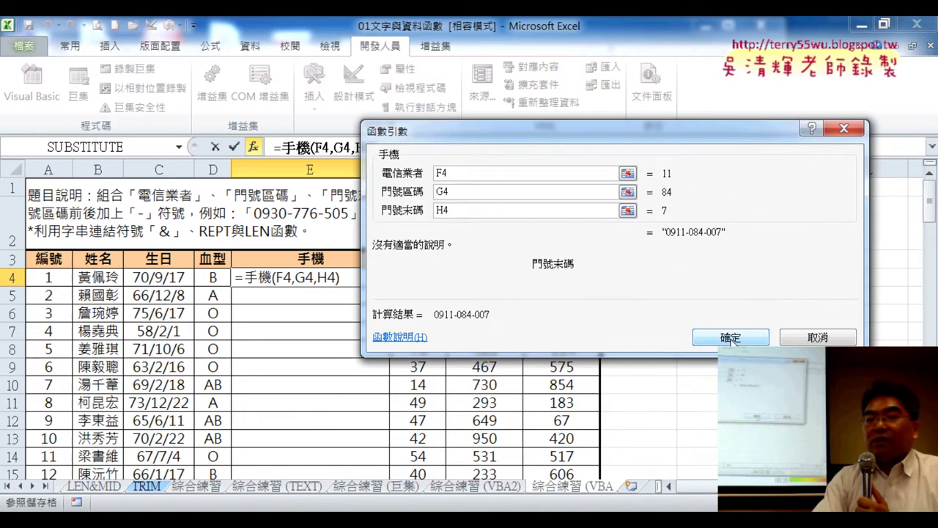
click(729, 338)
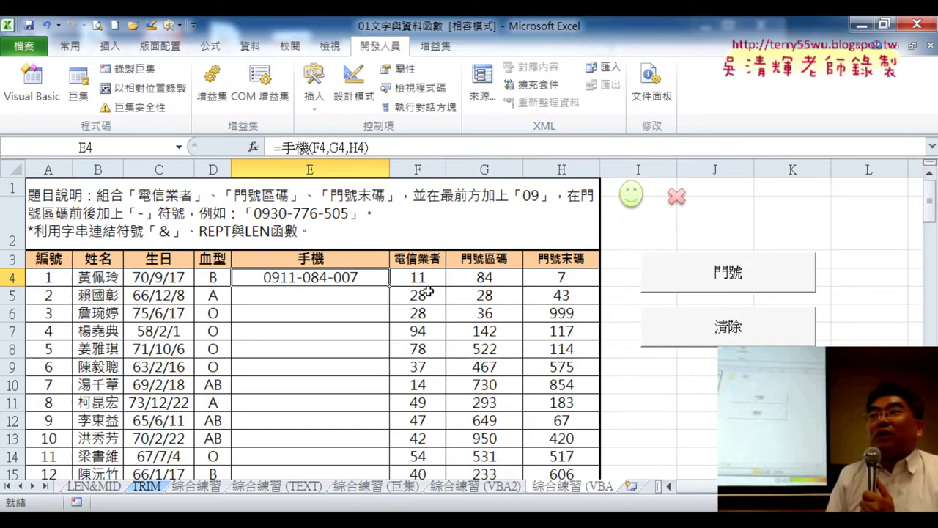
Step: Fill the formula down from E4 and check the formulas in E4, E5 and E6
double_click(390, 285)
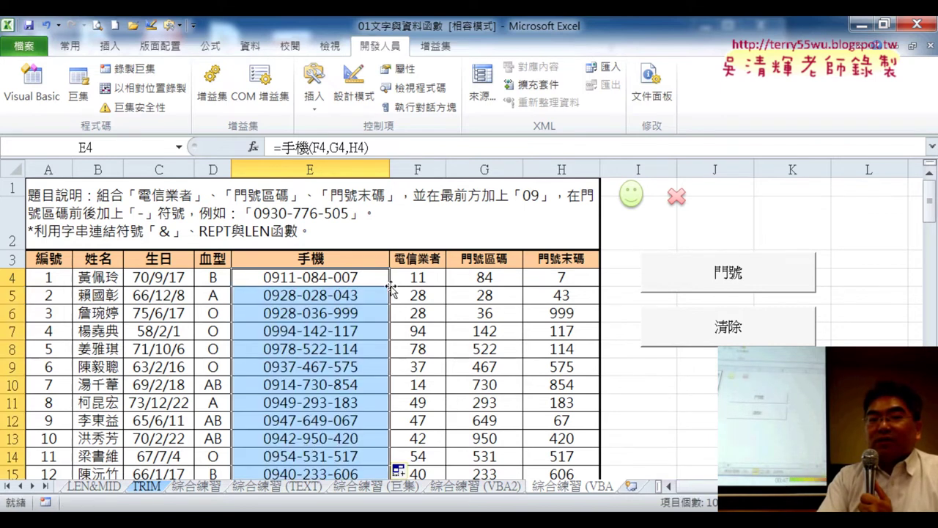
click(328, 283)
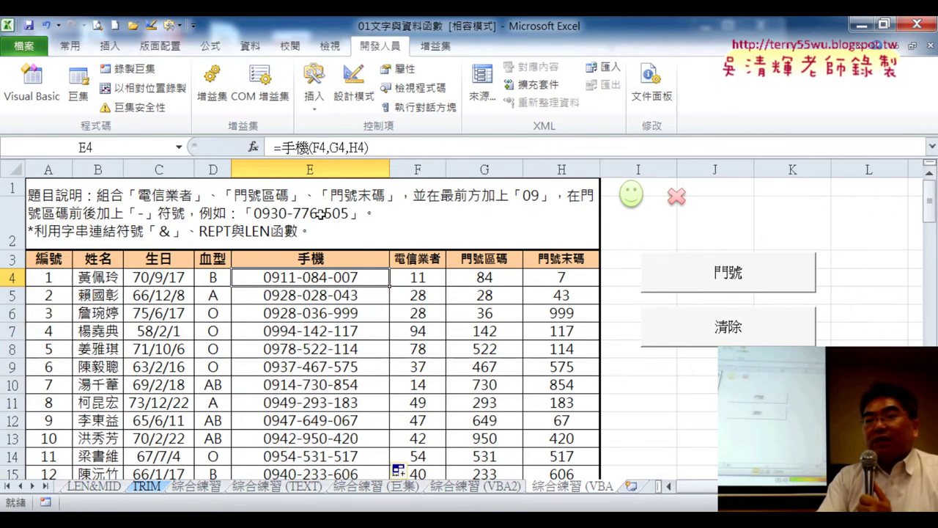
click(325, 146)
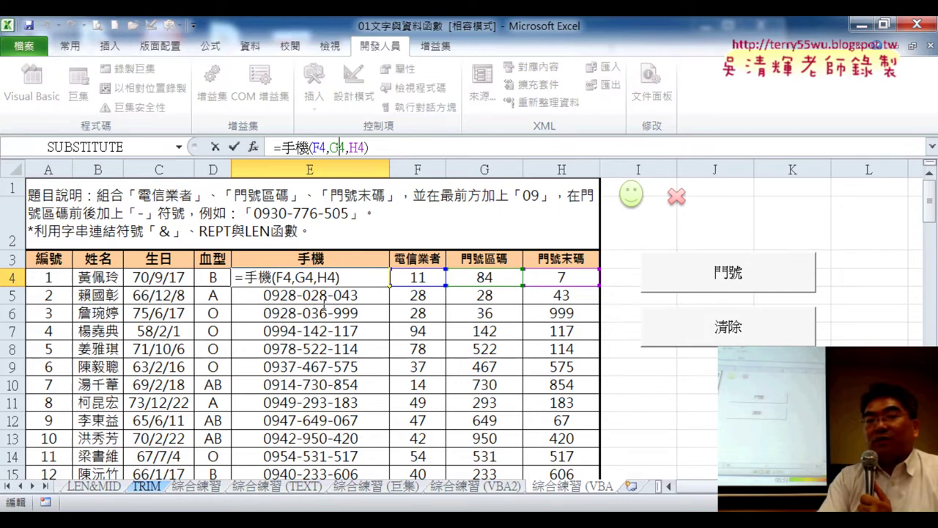
click(215, 147)
click(306, 299)
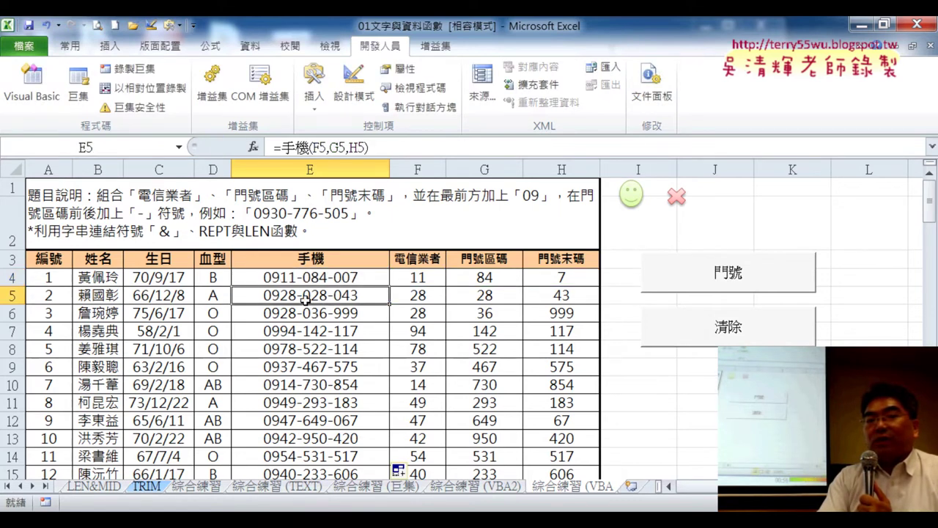
click(306, 314)
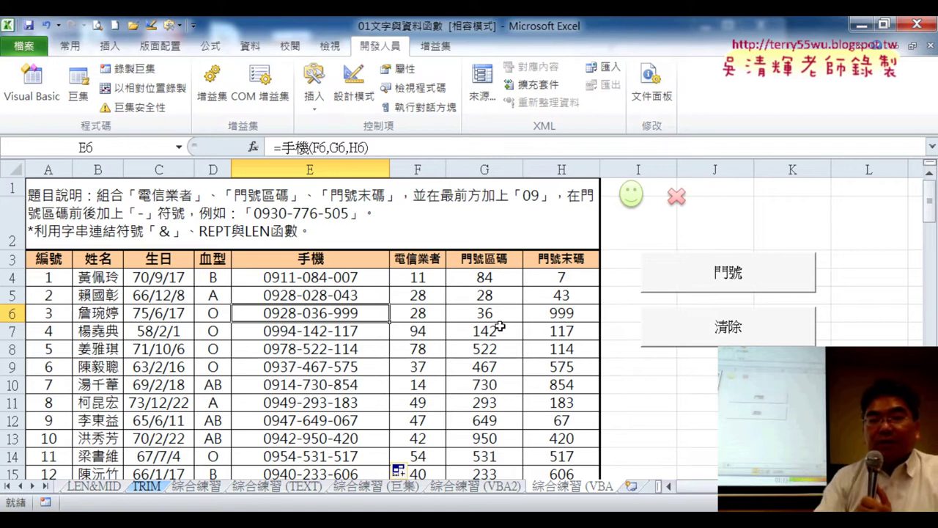
click(353, 281)
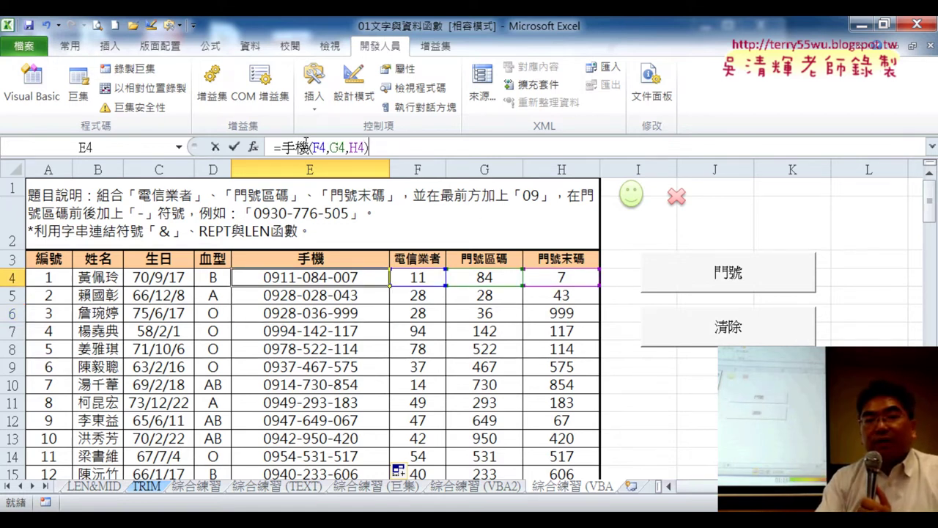
Step: Reopen E4's =手機(F4,G4,H4) arguments and move the dialog to uncover columns F–L
click(306, 147)
click(253, 147)
click(469, 192)
click(462, 213)
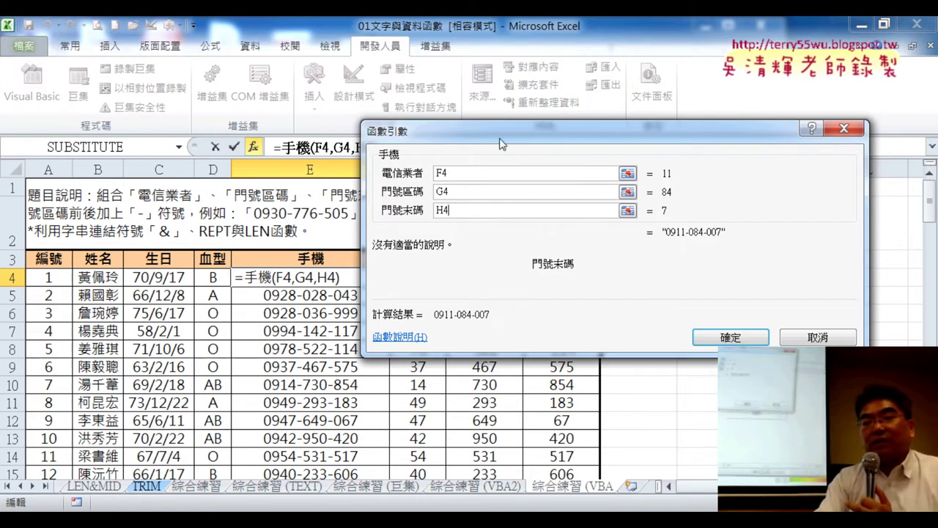
drag(491, 150, 417, 276)
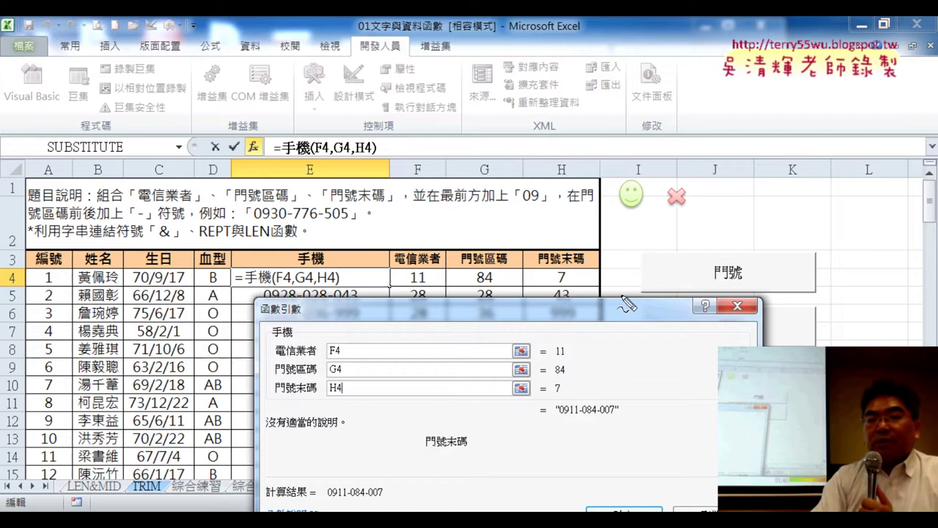
Step: Mark up the argument cells with pen strokes, then erase them
mouse_move(400, 279)
mouse_down()
mouse_move(524, 271)
mouse_move(590, 293)
mouse_move(423, 292)
mouse_up()
drag(441, 249, 440, 337)
drag(526, 240, 530, 362)
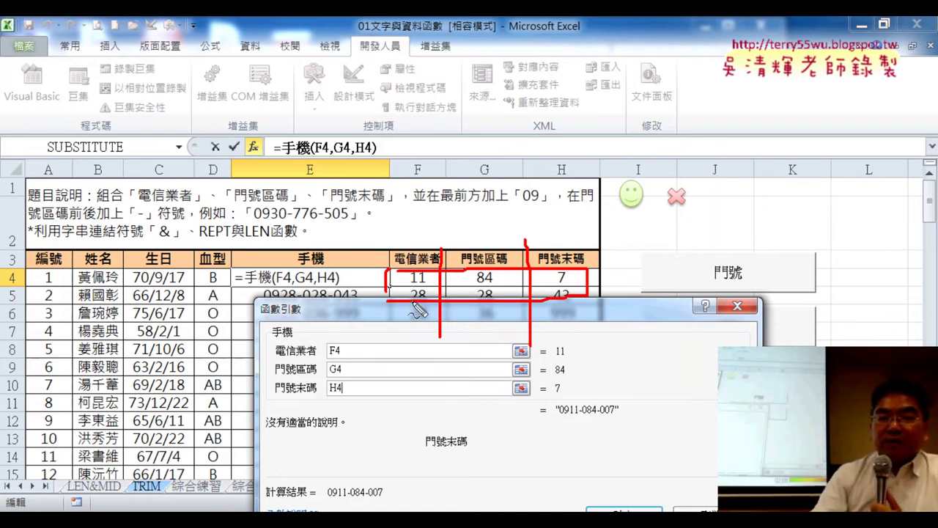
key(Escape)
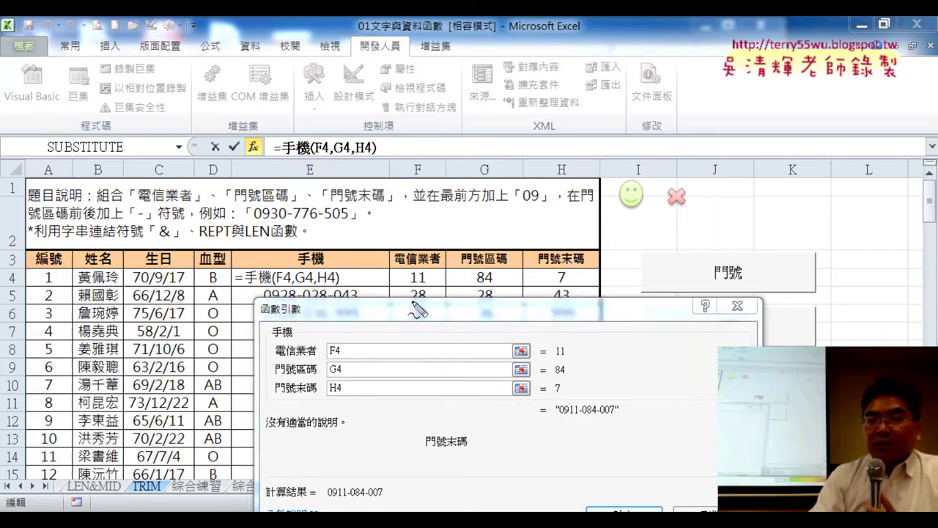
Step: Draw a second set of pen annotations over the table and dialog
mouse_move(396, 276)
mouse_down()
mouse_move(576, 270)
mouse_move(561, 293)
mouse_move(401, 297)
mouse_up()
mouse_move(601, 275)
mouse_down()
mouse_move(753, 272)
mouse_move(760, 297)
mouse_move(718, 304)
mouse_move(765, 320)
mouse_up()
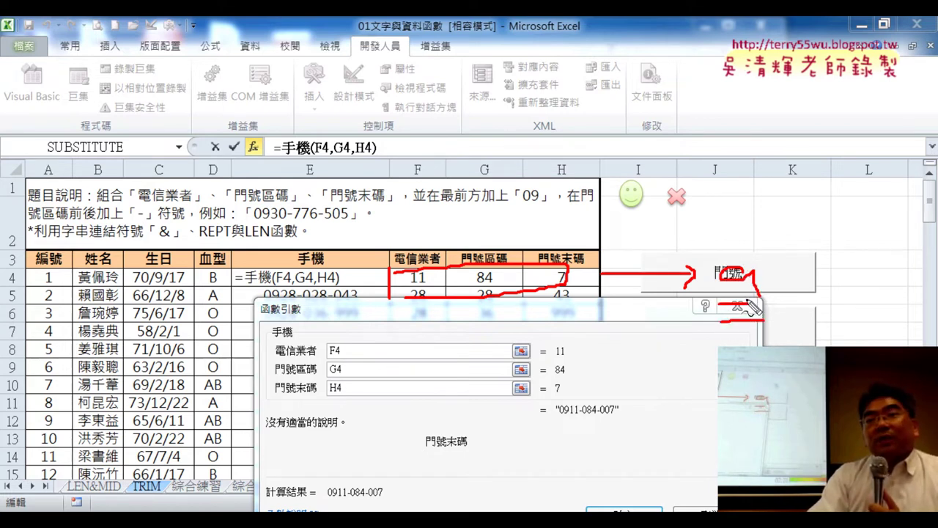
drag(424, 295, 429, 269)
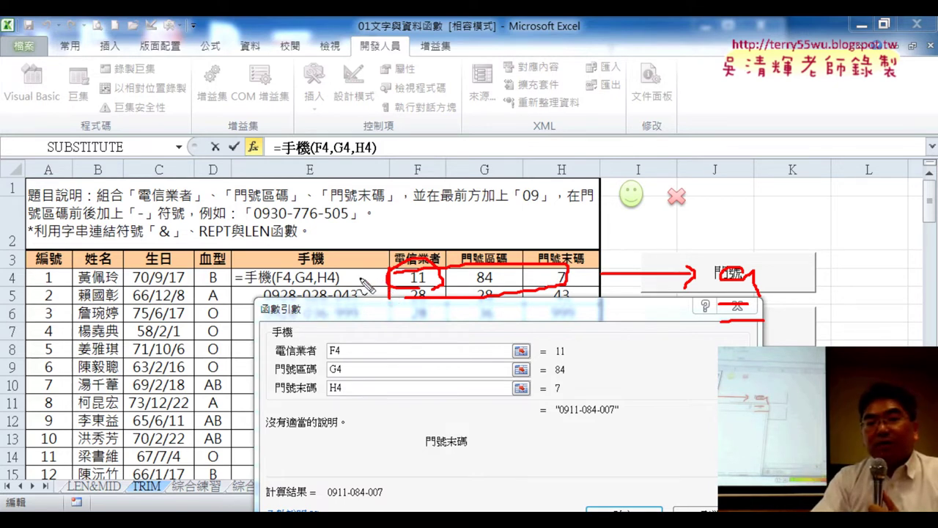
drag(427, 220, 418, 247)
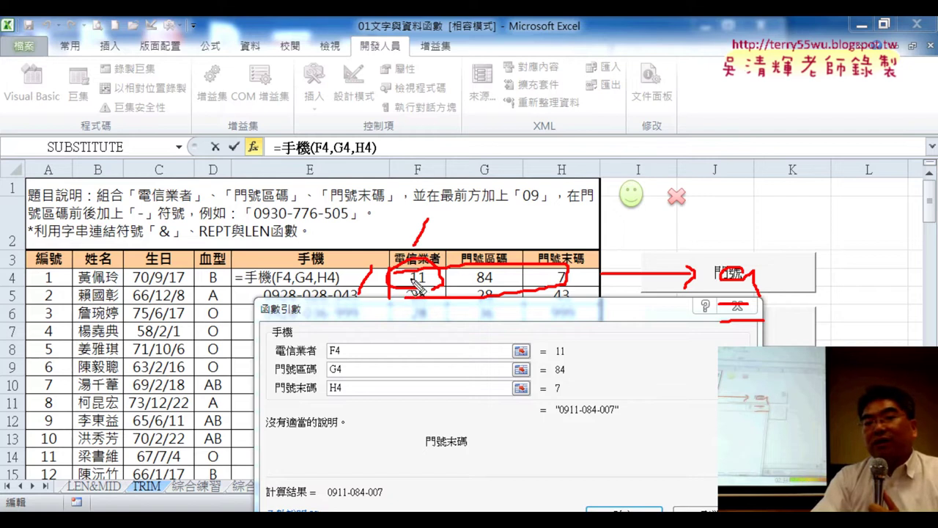
mouse_move(791, 252)
mouse_down()
mouse_move(768, 282)
mouse_move(782, 302)
mouse_up()
mouse_move(797, 257)
mouse_down()
mouse_move(790, 280)
mouse_move(804, 288)
mouse_up()
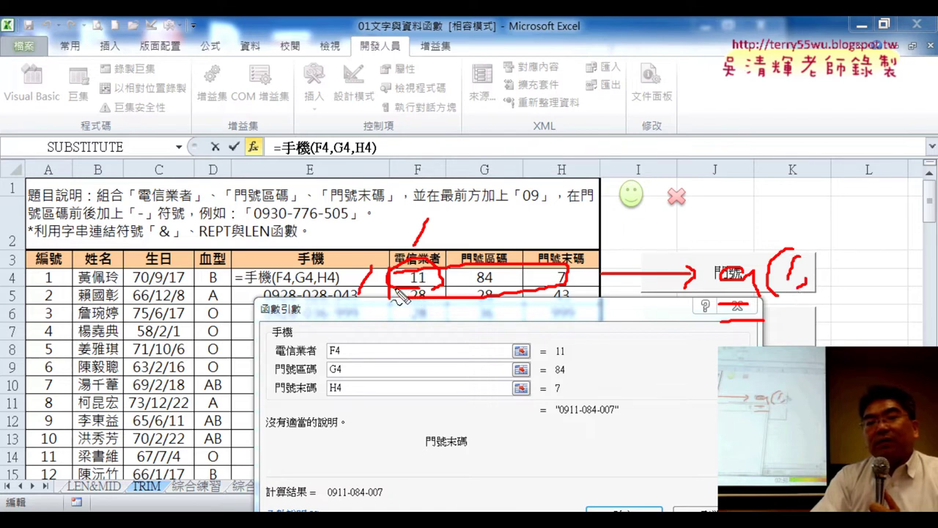
drag(831, 264, 821, 288)
drag(853, 251, 840, 283)
Step: Add final pen notes, erase them, and close the dialog keeping =手機(F4,G4,H4)
drag(496, 300, 504, 255)
drag(485, 224, 513, 248)
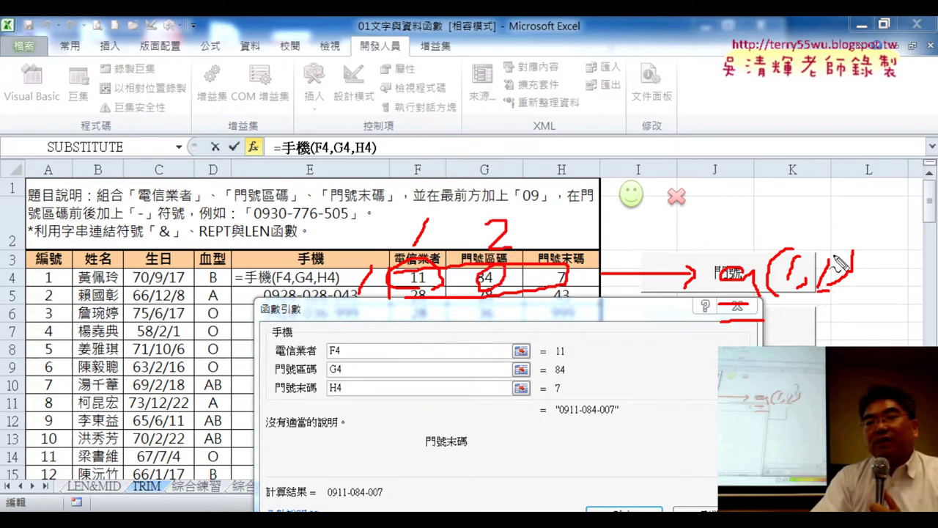
mouse_move(836, 225)
mouse_down()
mouse_move(855, 249)
mouse_move(822, 269)
mouse_up()
drag(555, 217, 564, 245)
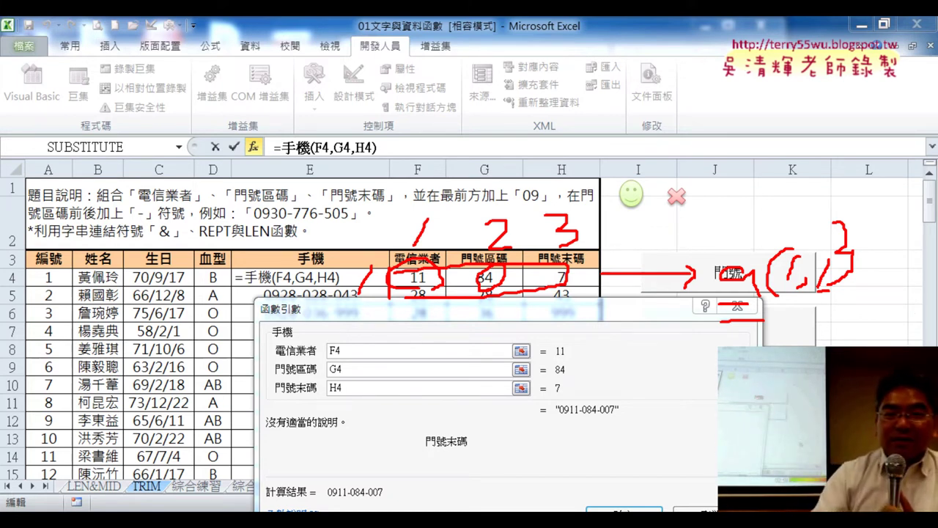
key(Escape)
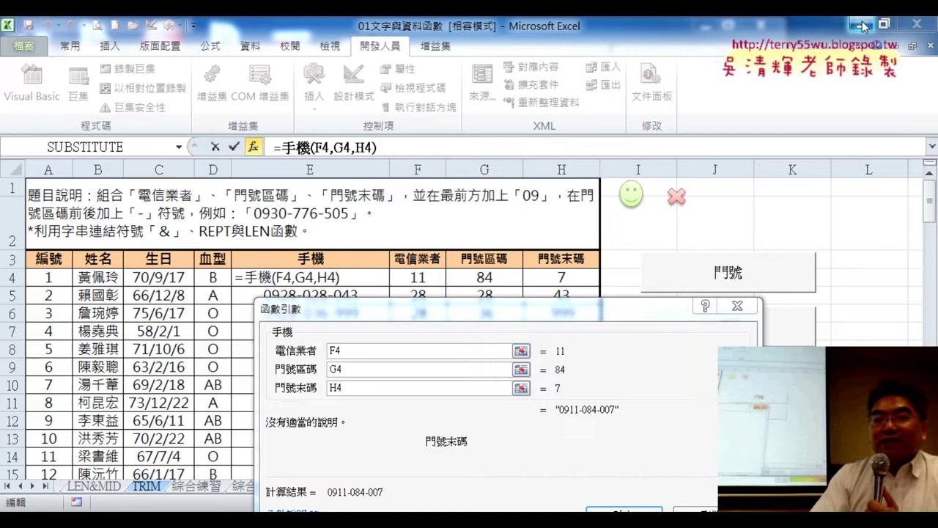
key(Return)
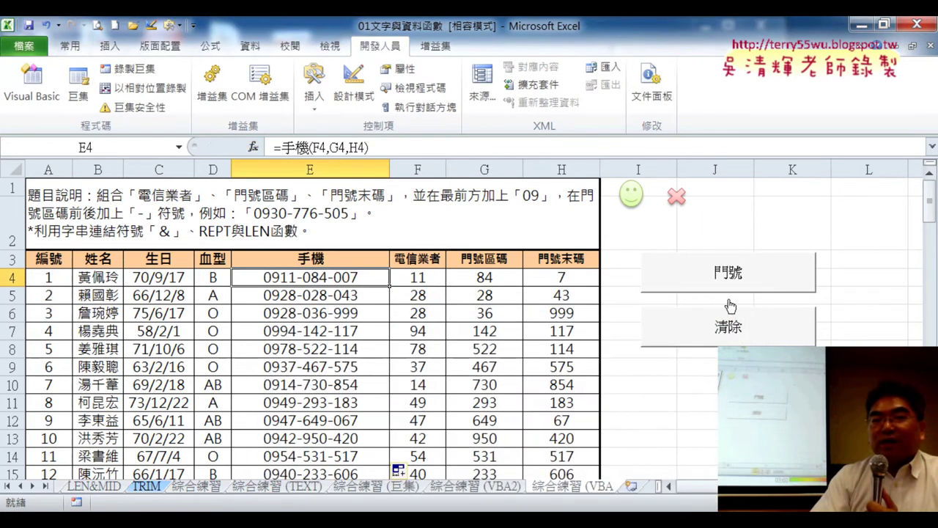
click(42, 92)
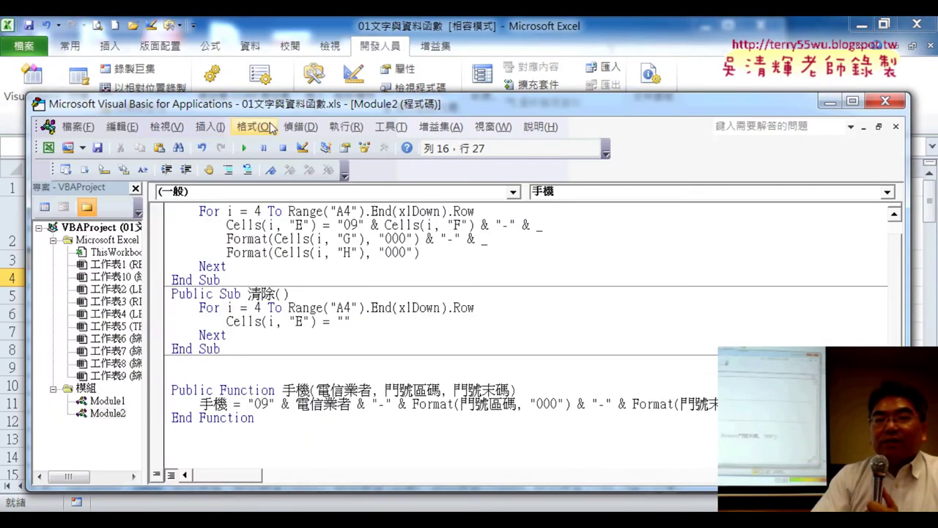
mouse_move(316, 114)
mouse_down()
mouse_move(362, 87)
mouse_move(401, 42)
mouse_up()
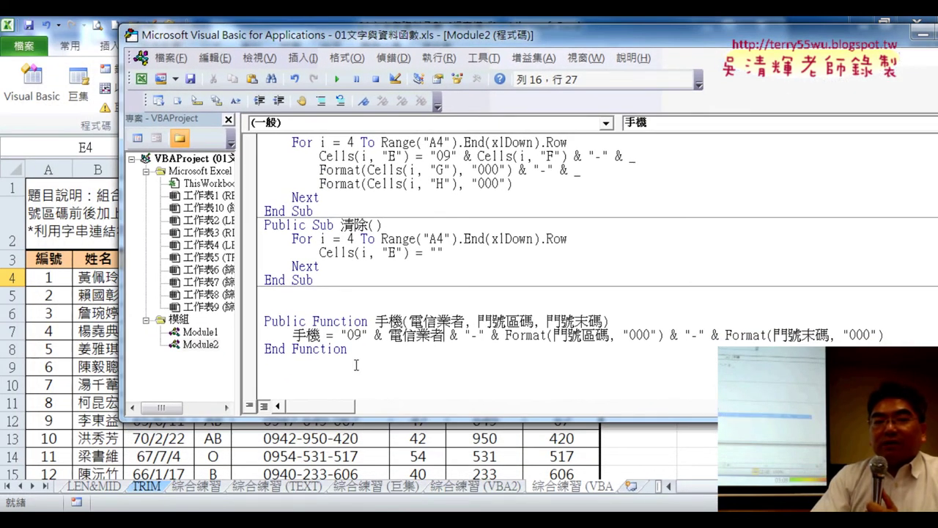
drag(348, 350, 262, 320)
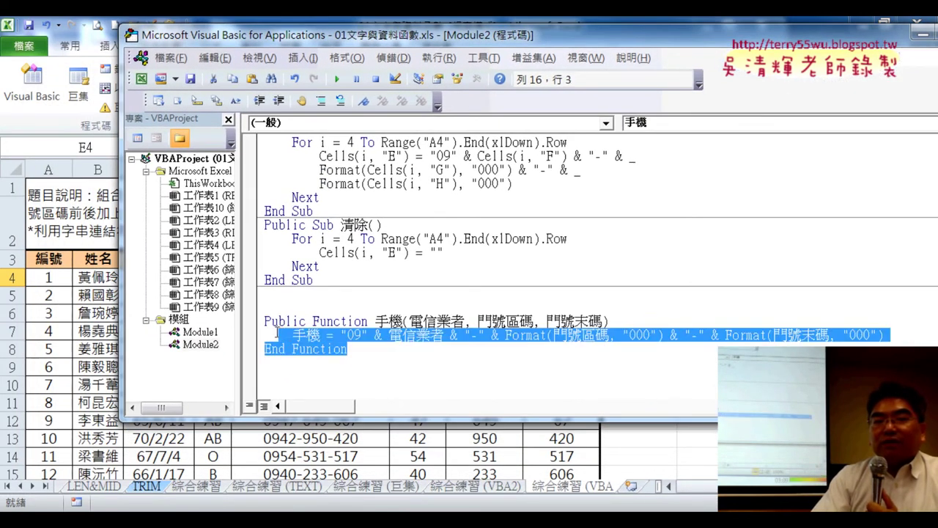
right_click(367, 324)
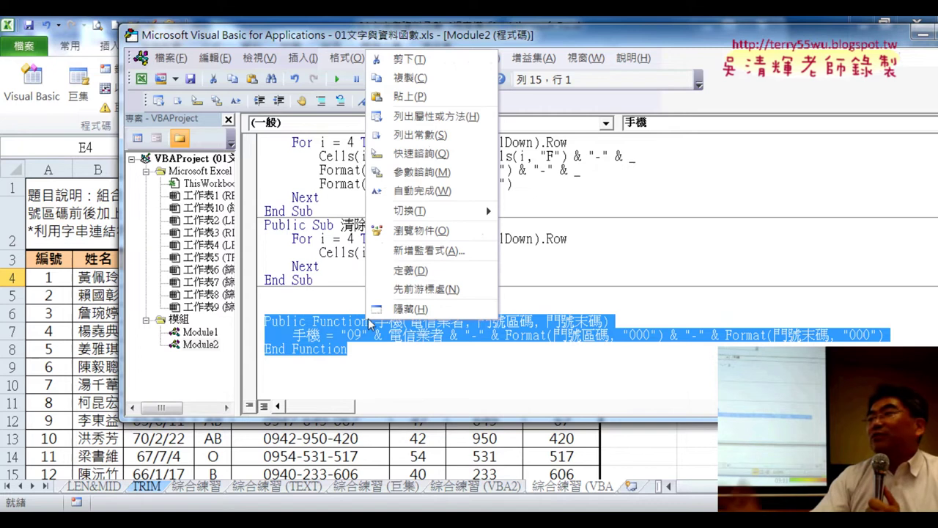
click(427, 78)
click(306, 385)
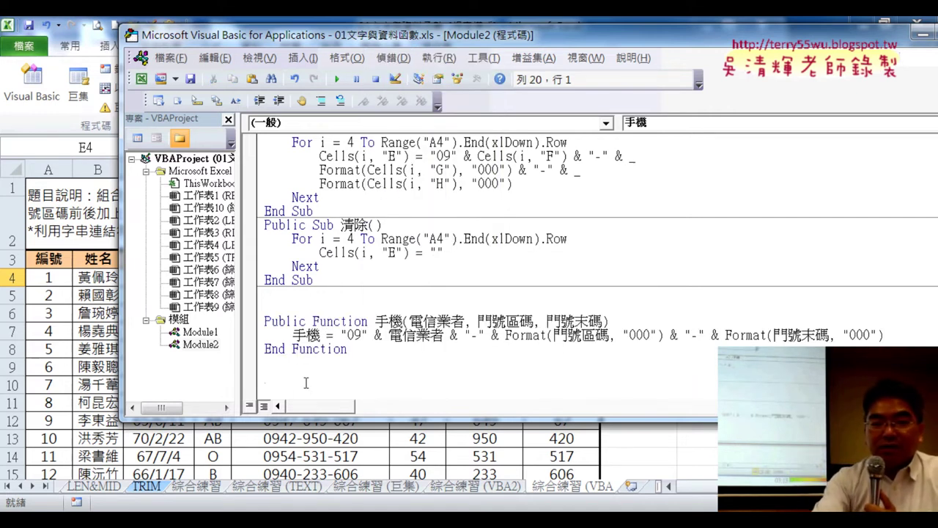
Step: Paste a copy of the 手機 function below and add 範圍 to the copy's name
key(Up)
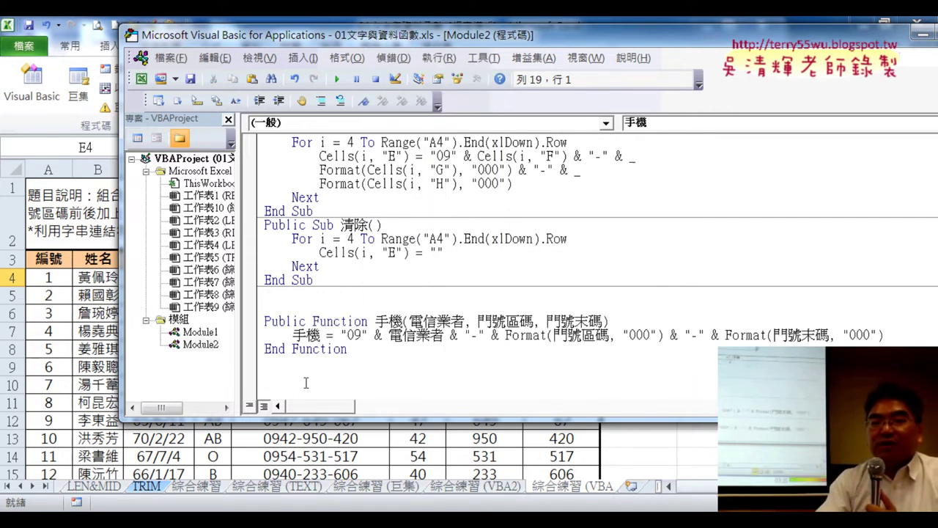
key(ctrl+v)
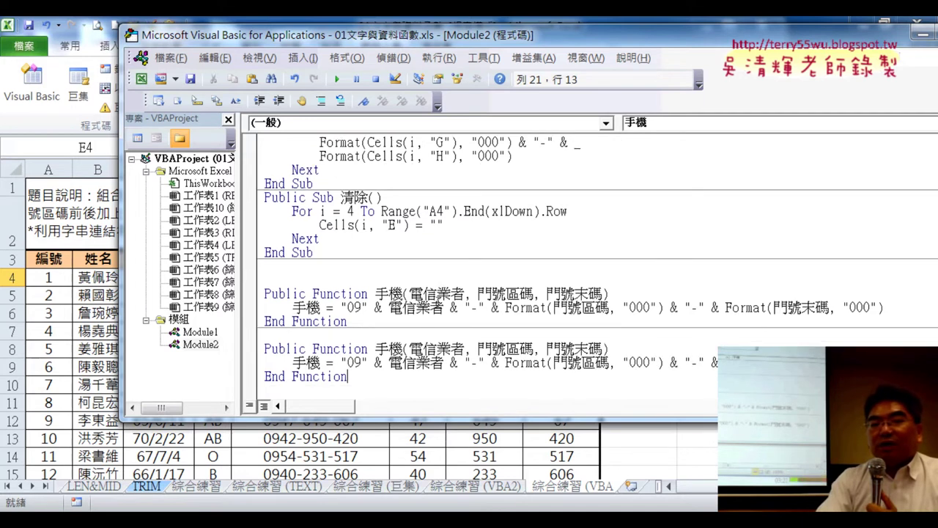
drag(403, 294, 375, 293)
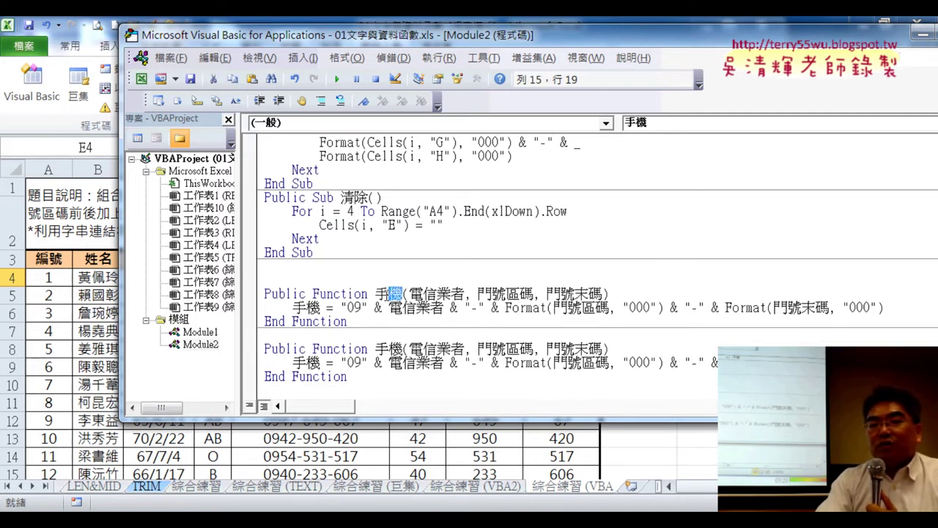
click(402, 348)
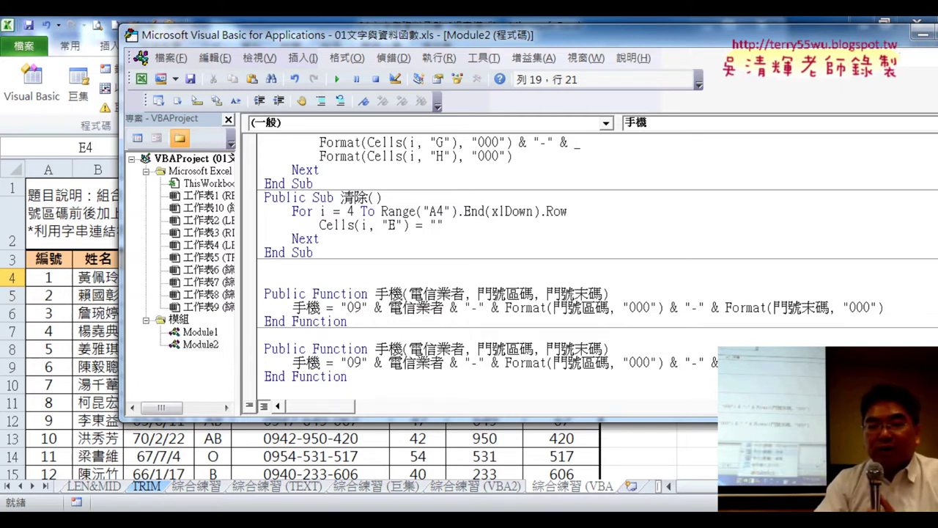
right_click(709, 500)
key(Escape)
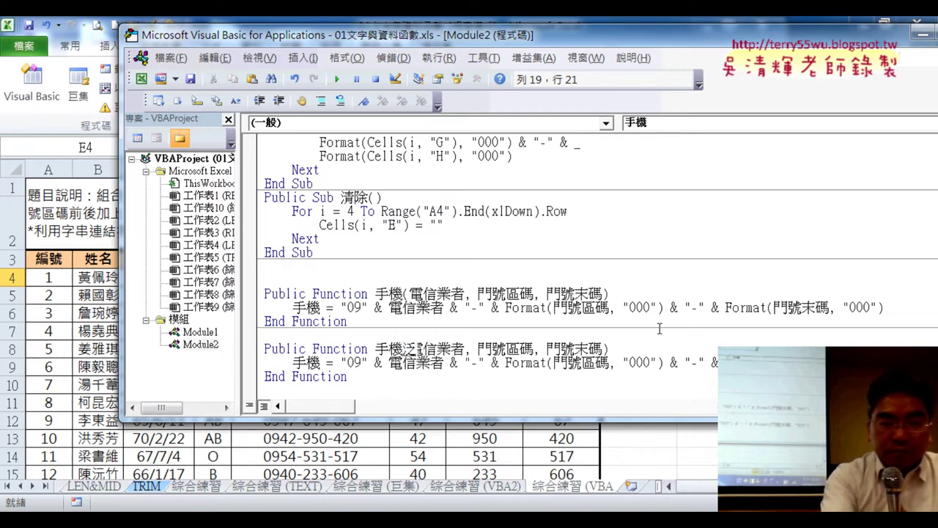
text(範圍)
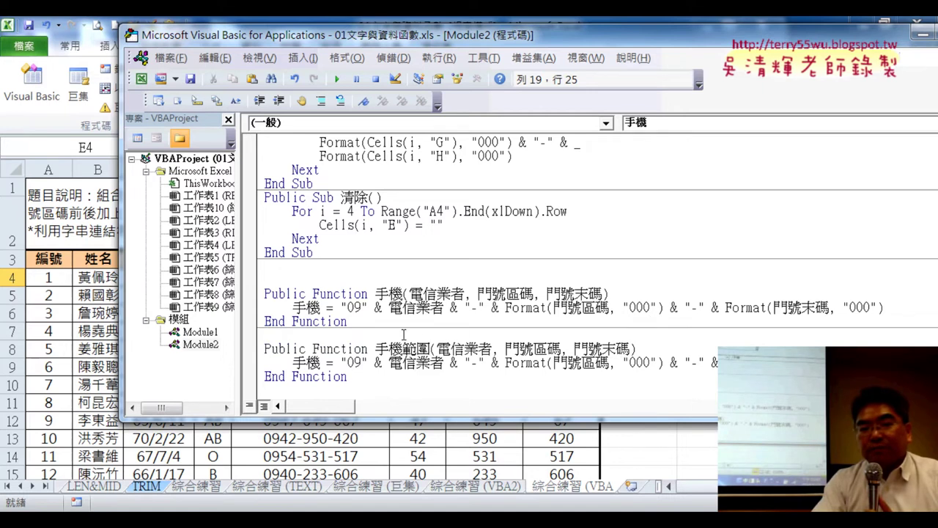
Step: Put 範圍 after 手機 in the copy's return line too, keeping the header named 手機範圍
drag(429, 348, 403, 349)
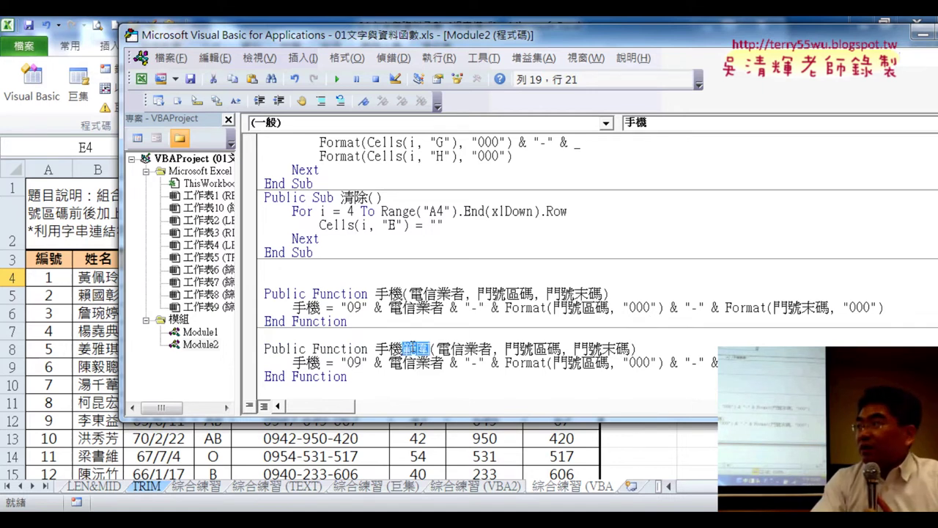
click(318, 363)
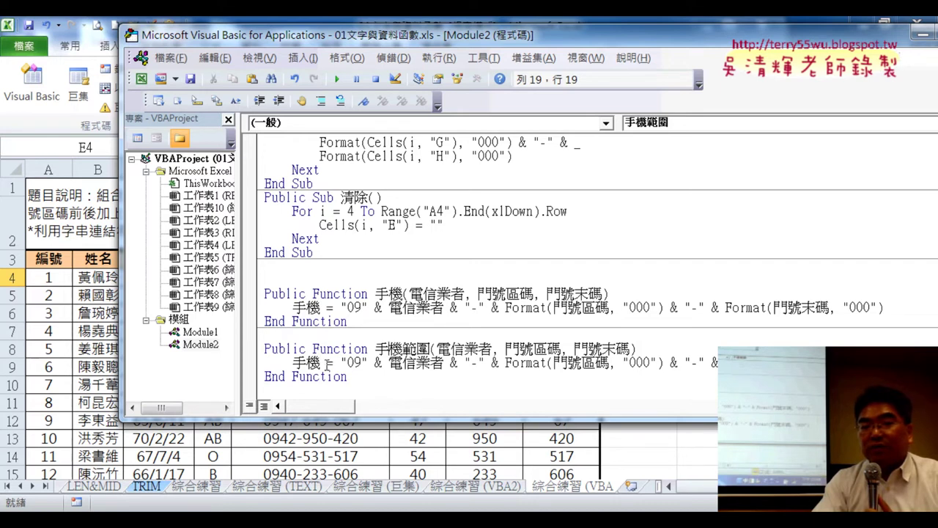
drag(402, 349, 431, 349)
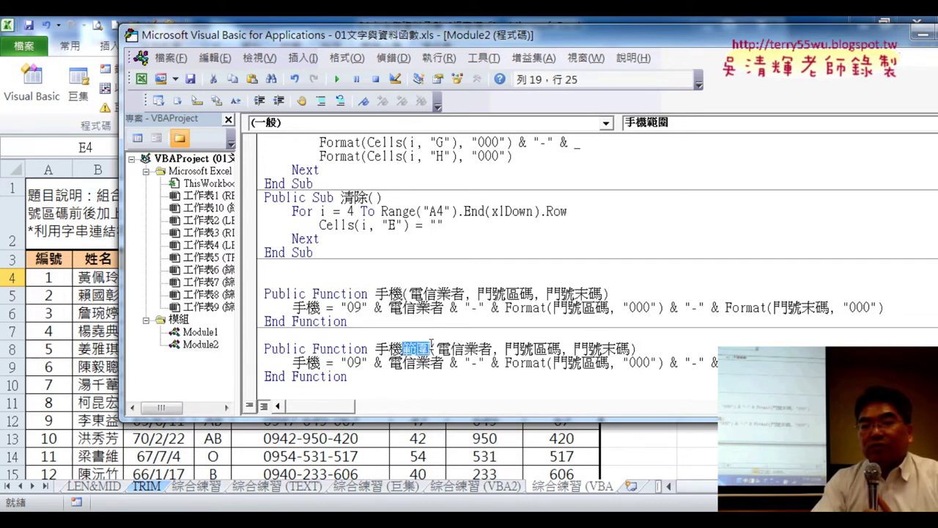
key(ctrl+x)
click(321, 362)
key(ctrl+v)
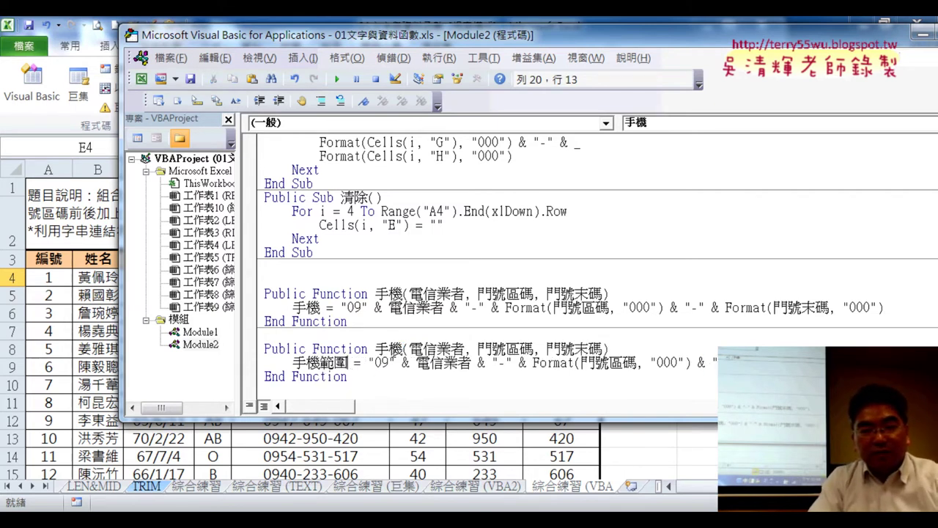
drag(350, 363, 322, 362)
key(ctrl+c)
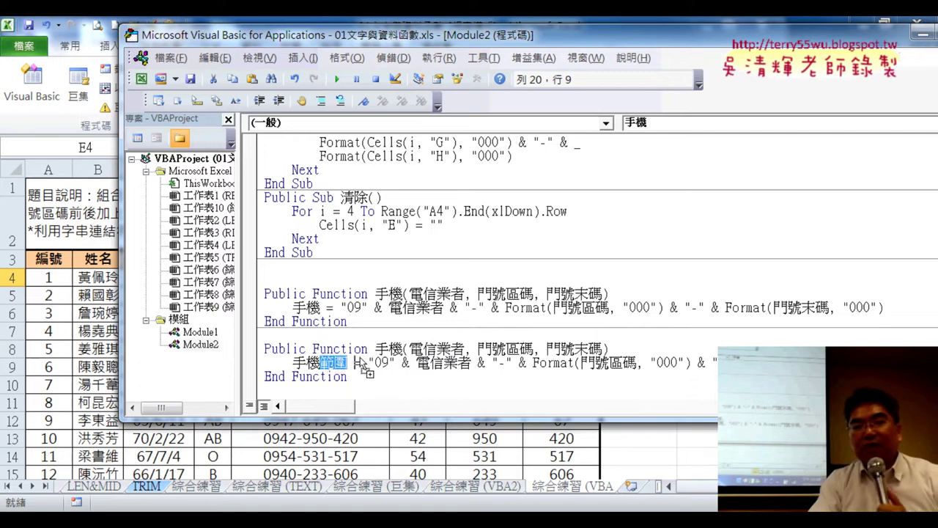
click(403, 349)
key(ctrl+v)
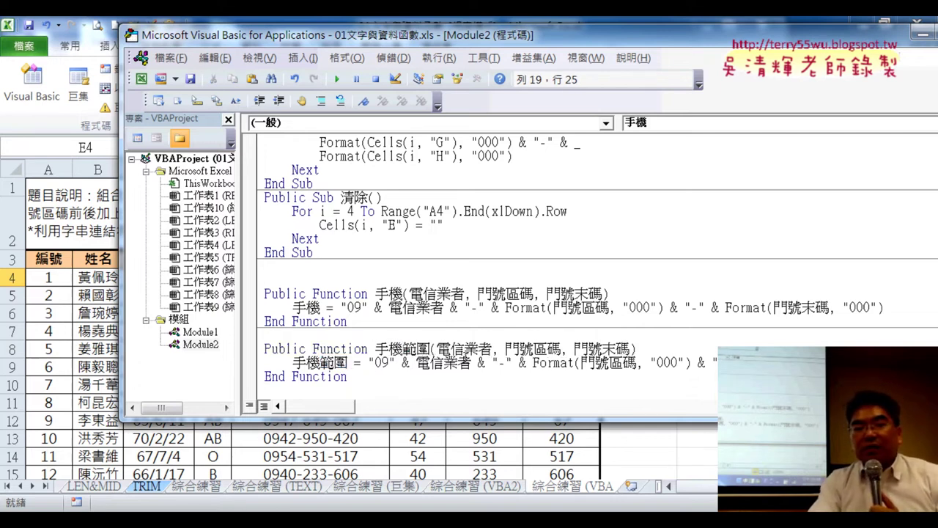
Step: Cut the 手機範圍 header down to one parameter, renamed 電信業者範圍
drag(492, 349, 629, 350)
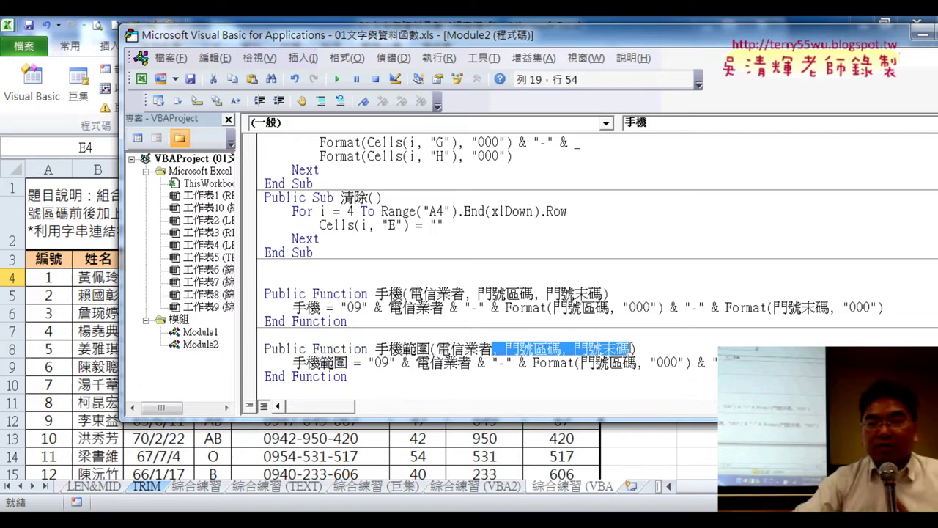
key(Delete)
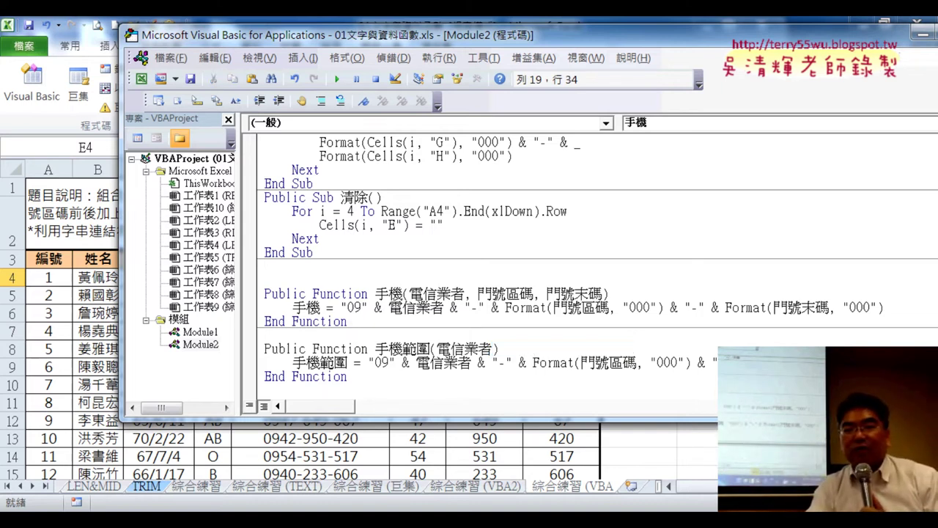
drag(431, 349, 402, 349)
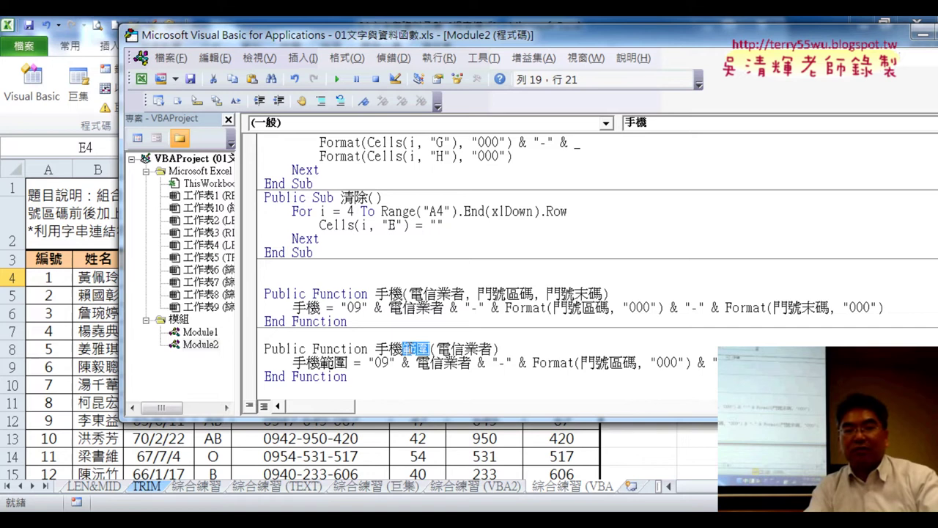
key(ctrl+c)
click(491, 349)
key(ctrl+v)
Step: Begin a new a= line under the header and dismiss the compile error
click(560, 351)
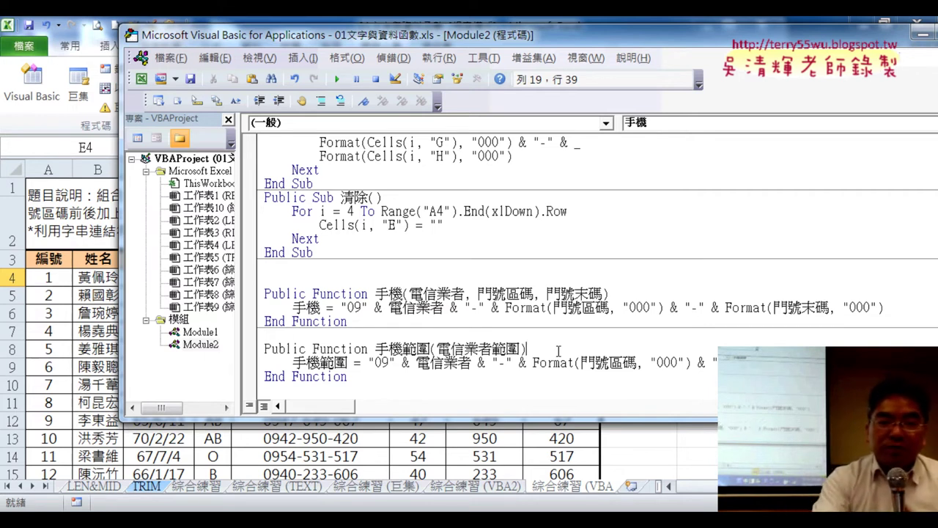
key(Return)
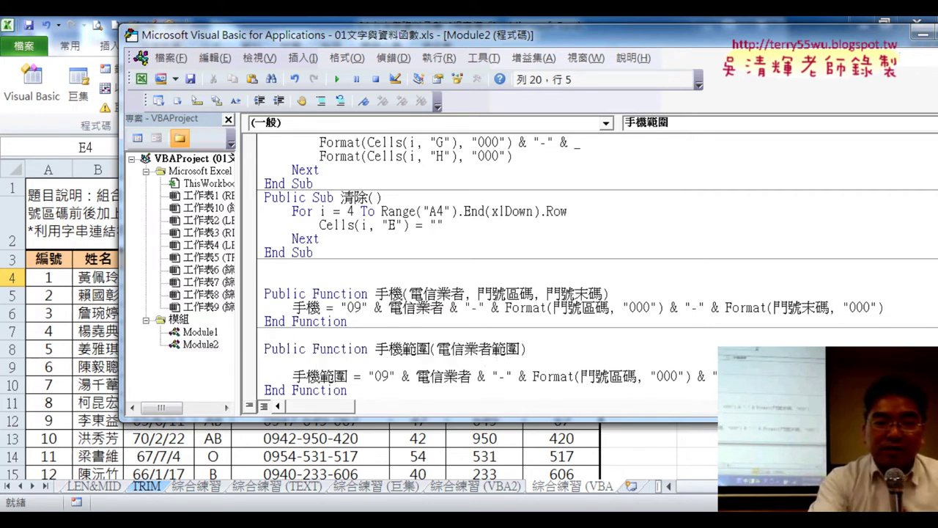
text(Y)
text(a=)
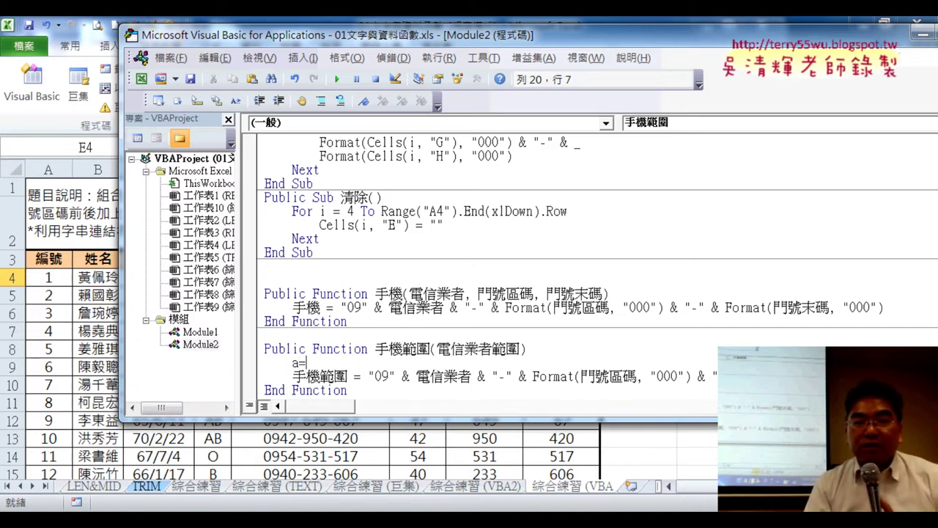
click(516, 336)
Step: Complete the new line as a = 電信業者範圍
key(Return)
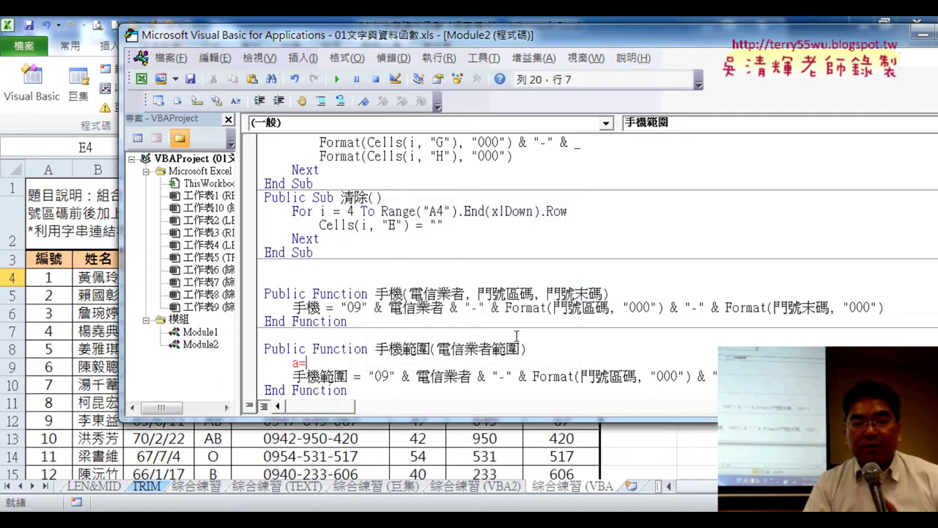
drag(523, 349, 438, 350)
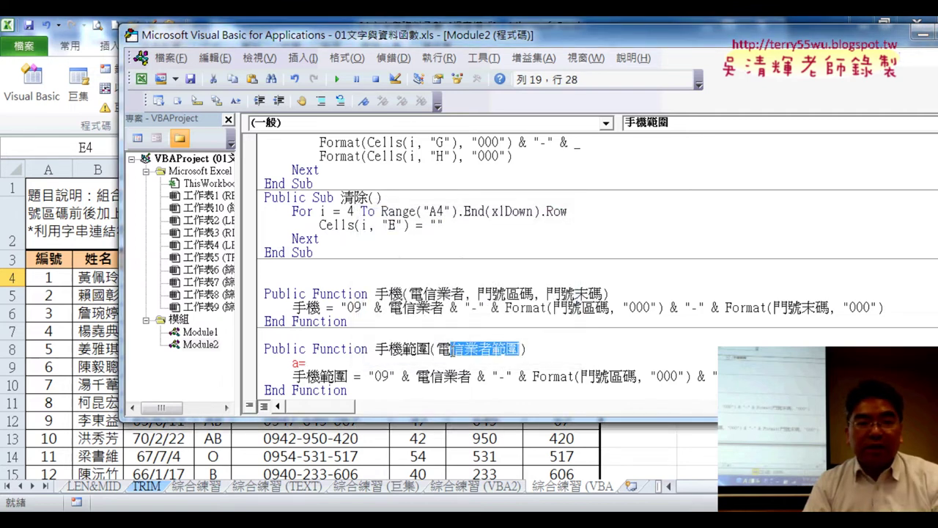
key(ctrl+c)
click(399, 365)
key(ctrl+v)
click(536, 372)
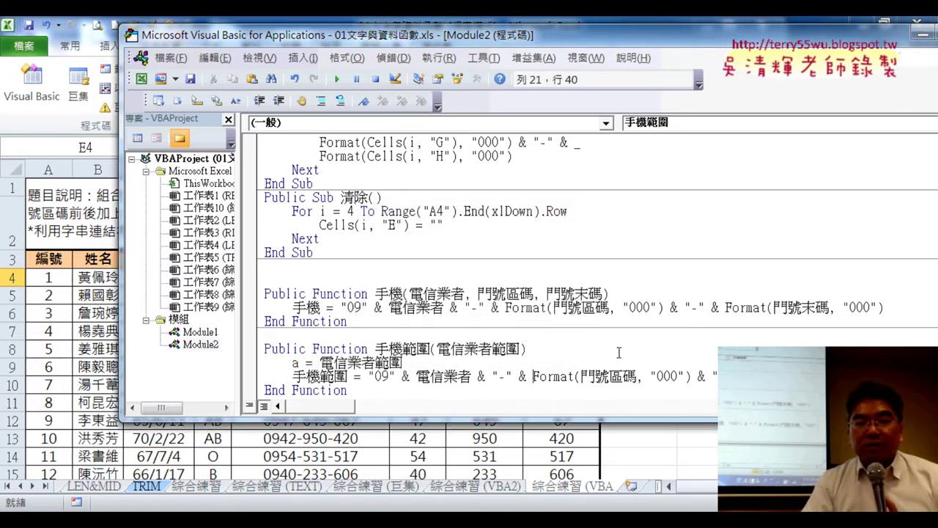
scroll(513, 366, down, 1)
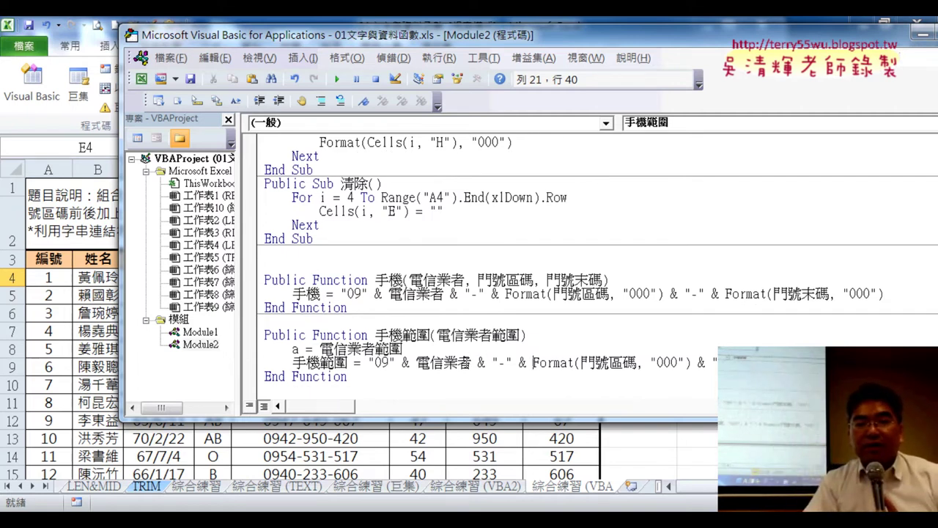
Step: In the result expression, replace 電信業者 with a(1,1) and 門號區碼 with a(1,2)
drag(417, 363, 471, 362)
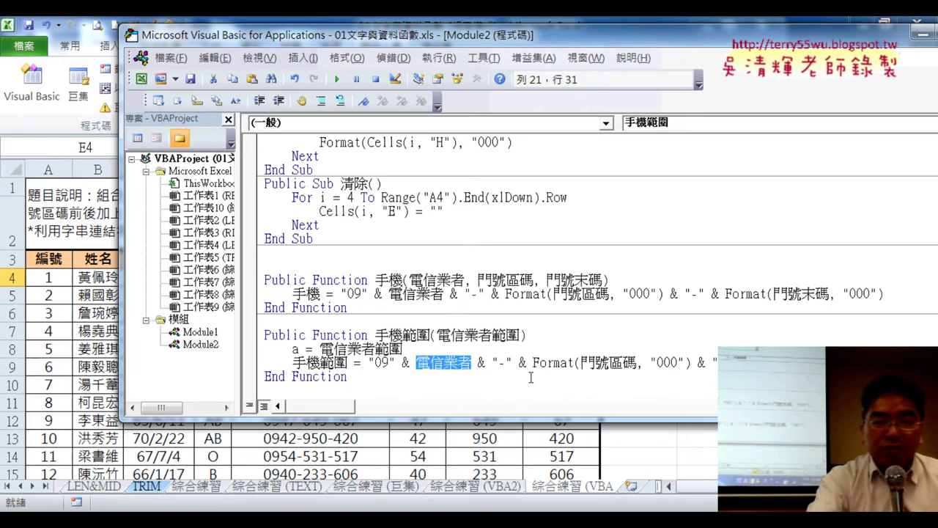
text(a()
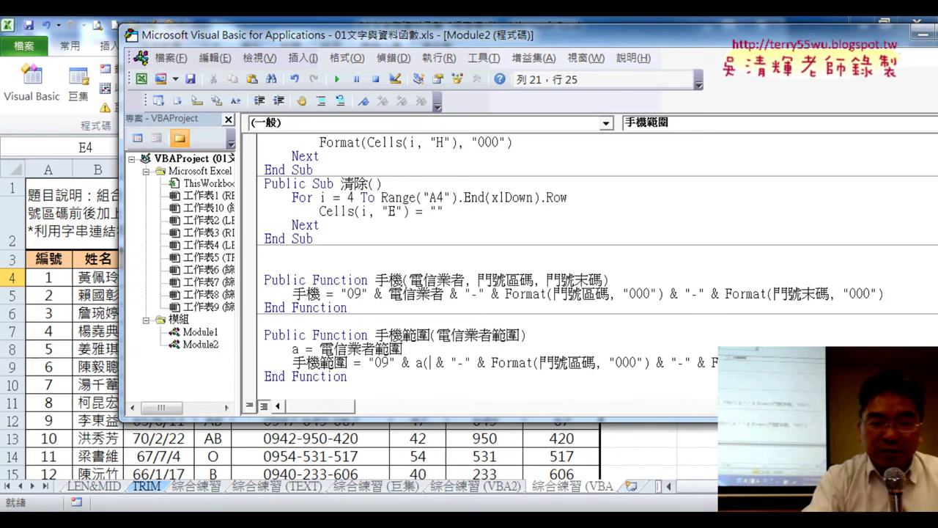
text(1)
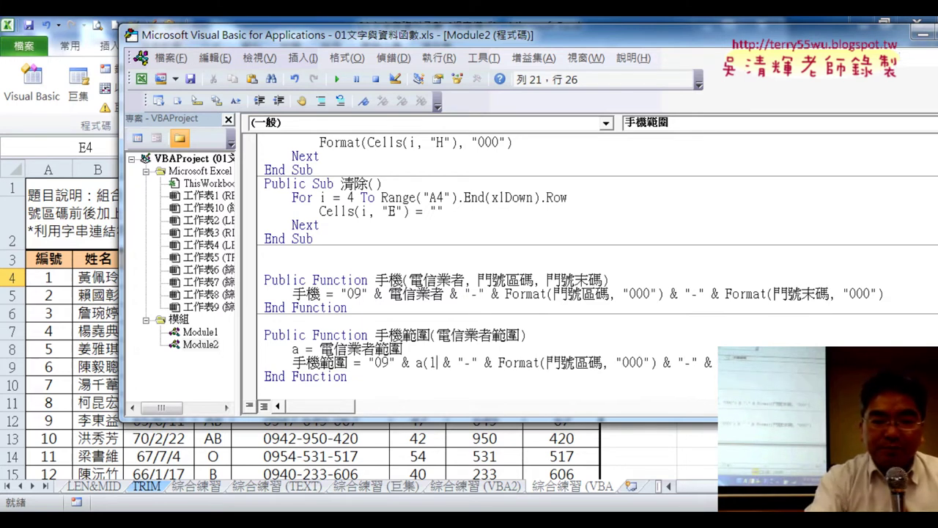
text(,1)
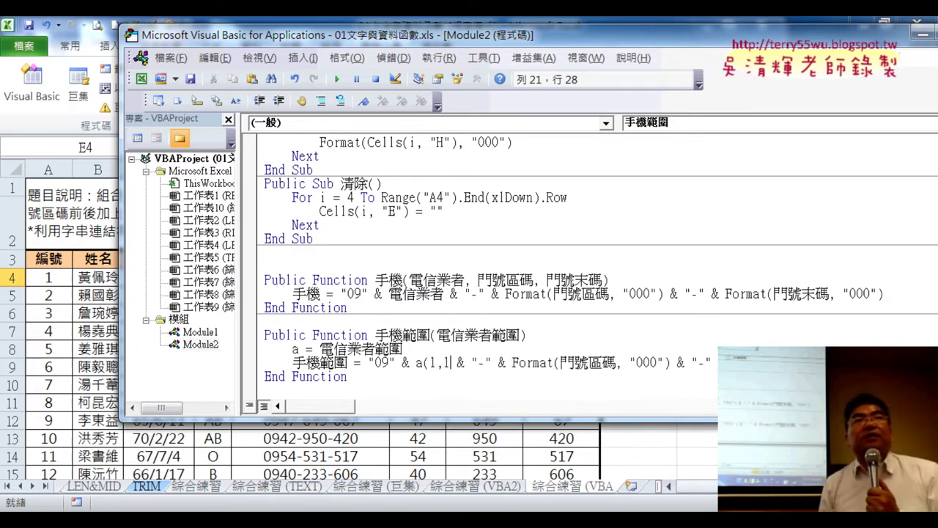
text())
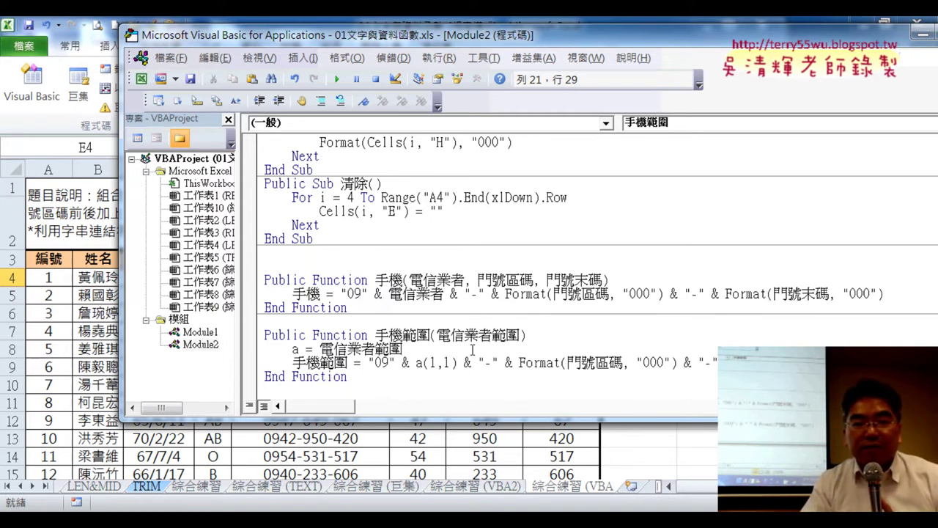
drag(457, 363, 402, 362)
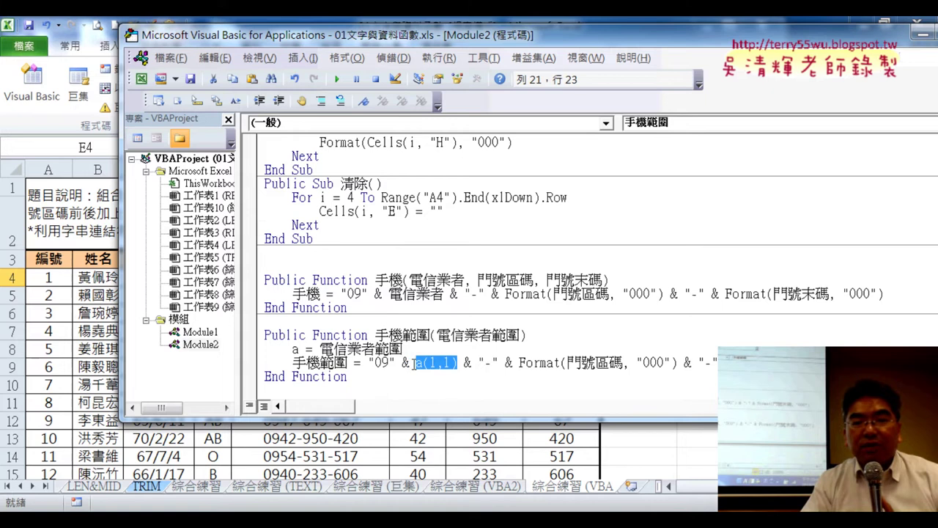
right_click(425, 367)
click(455, 119)
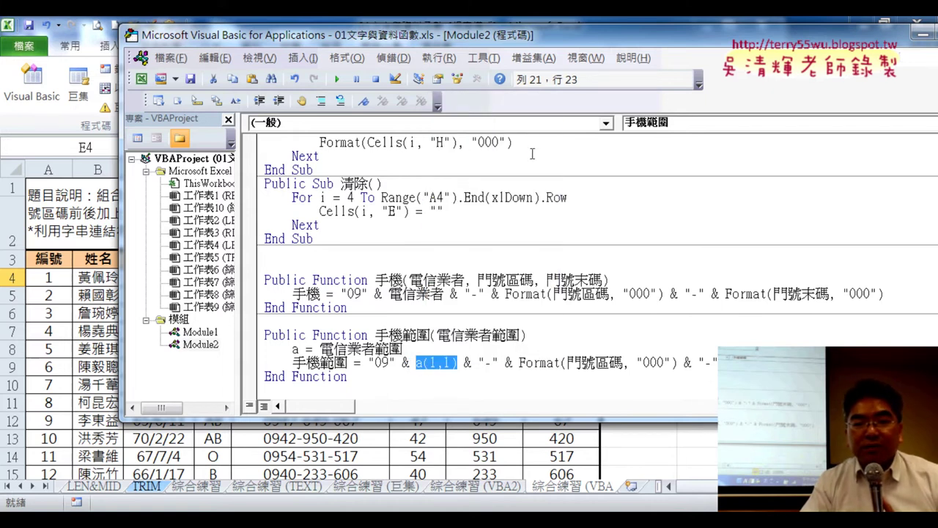
drag(623, 362, 568, 362)
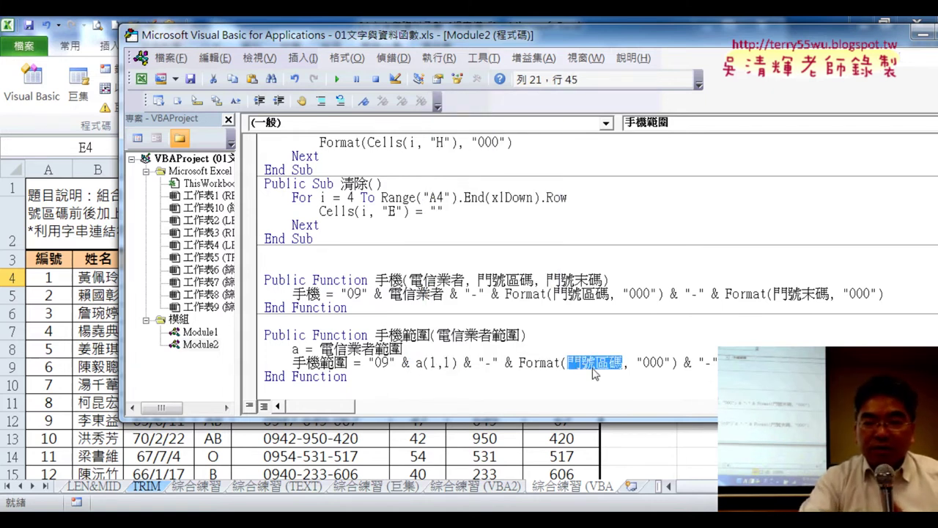
key(ctrl+v)
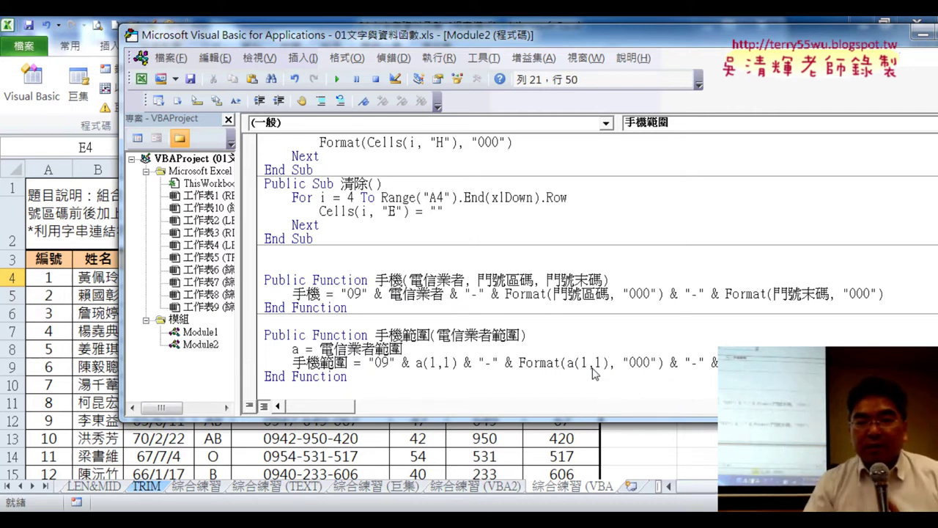
key(BackSpace)
text(2)
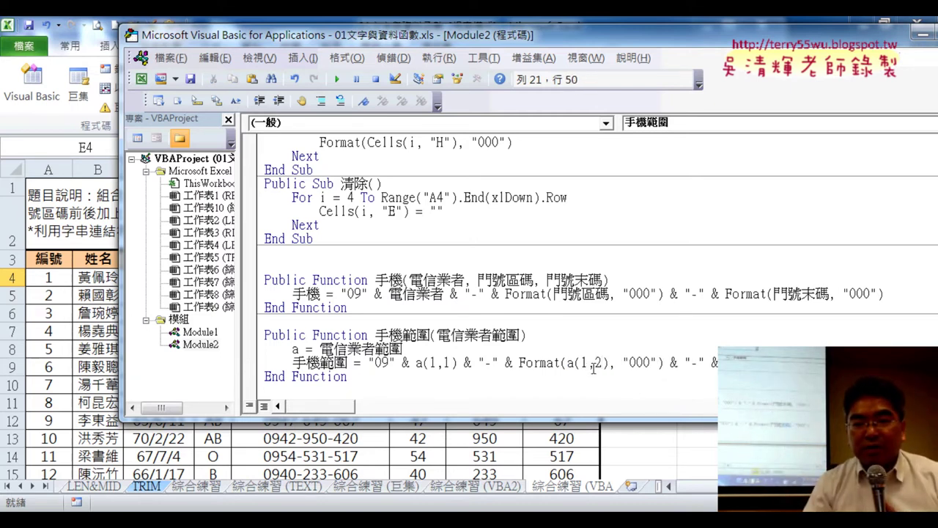
Step: Trim the last Format argument of the result line and commit the edit
click(787, 362)
key(BackSpace)
key(BackSpace)
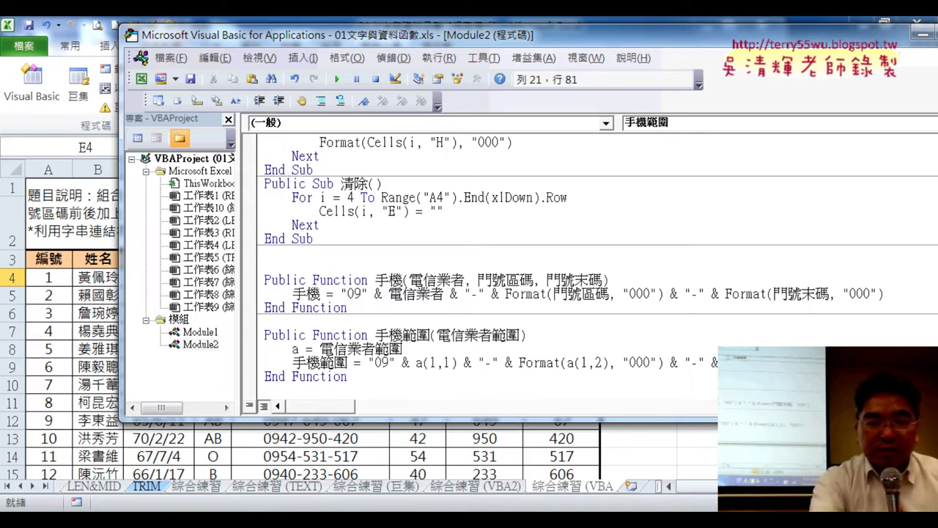
key(BackSpace)
key(BackSpace)
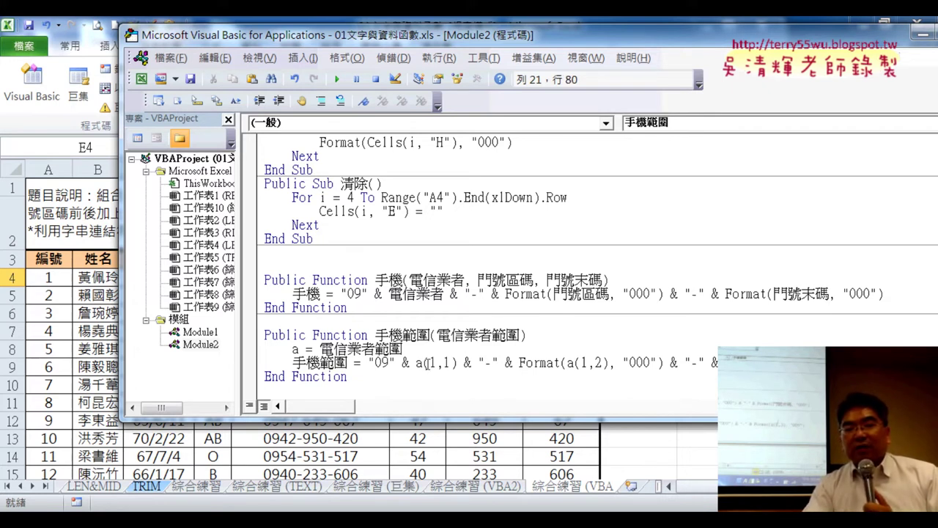
key(BackSpace)
key(BackSpace)
key(BackSpace)
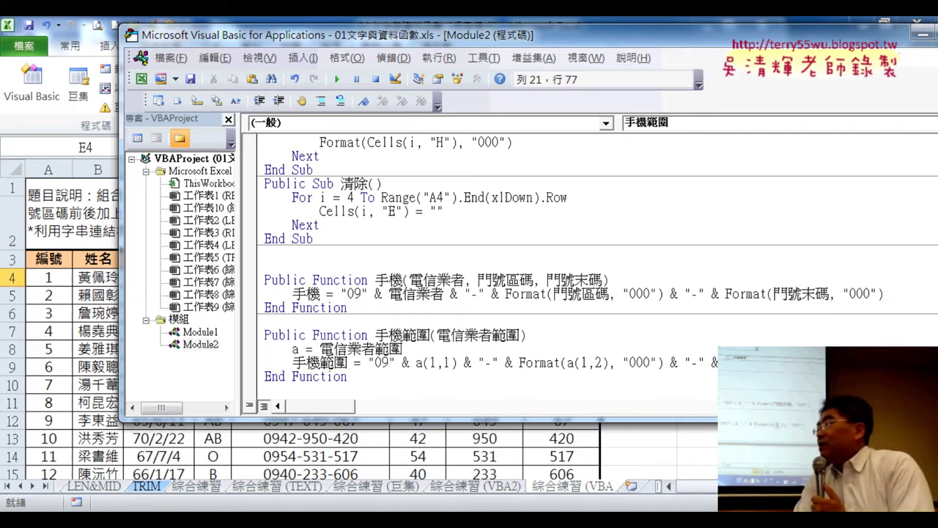
key(shift+Left)
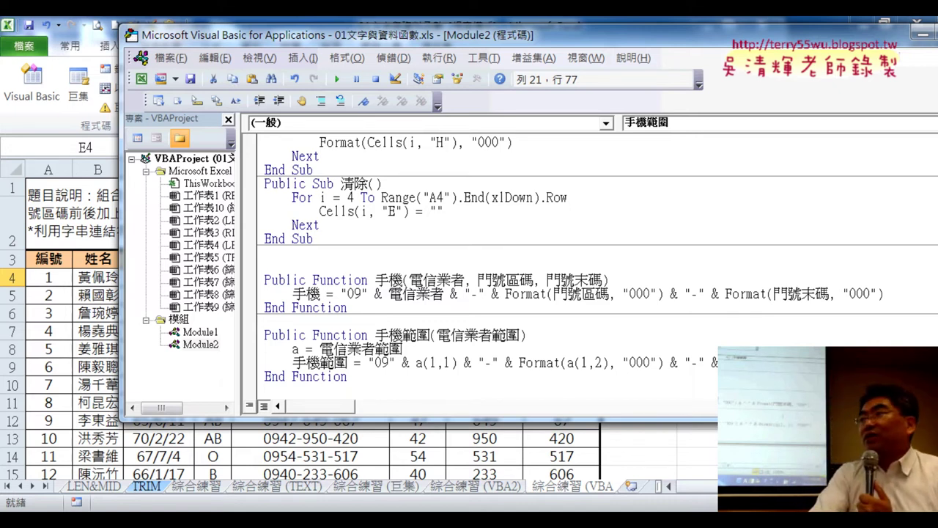
click(805, 335)
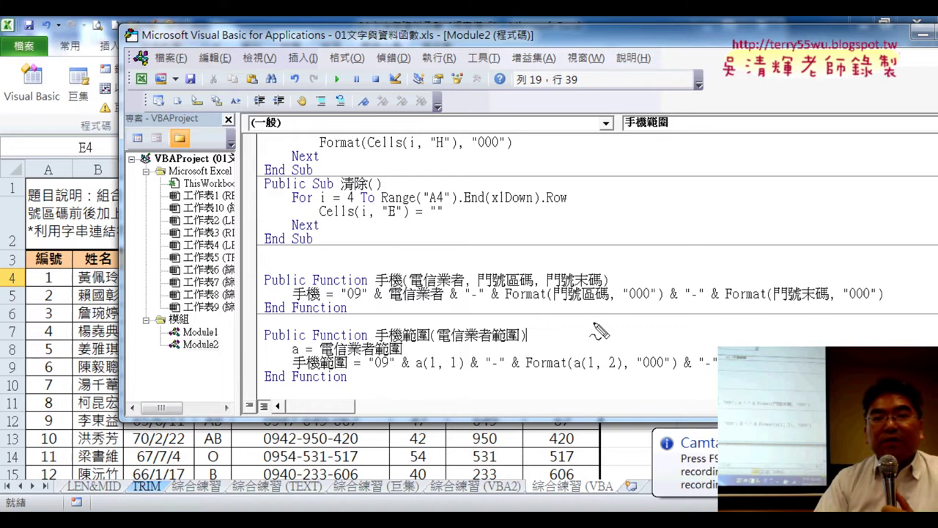
drag(402, 341, 429, 341)
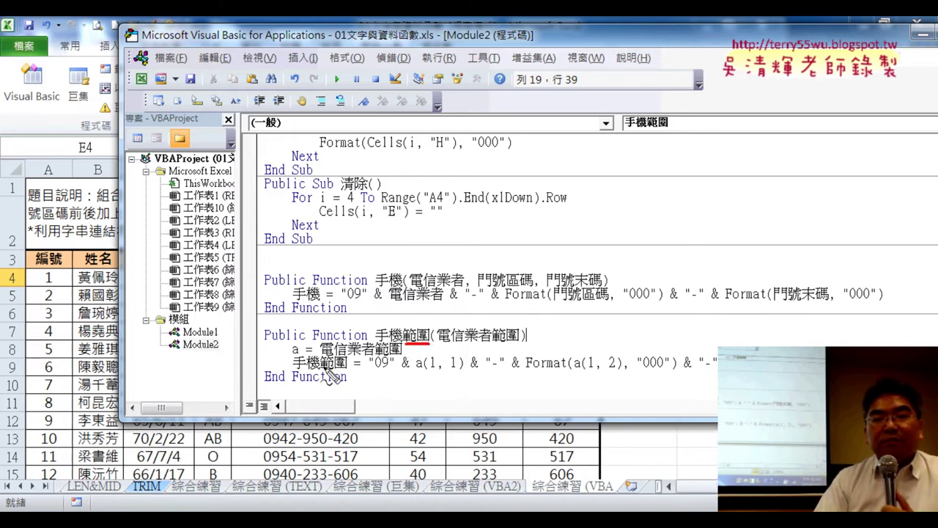
drag(321, 371, 349, 371)
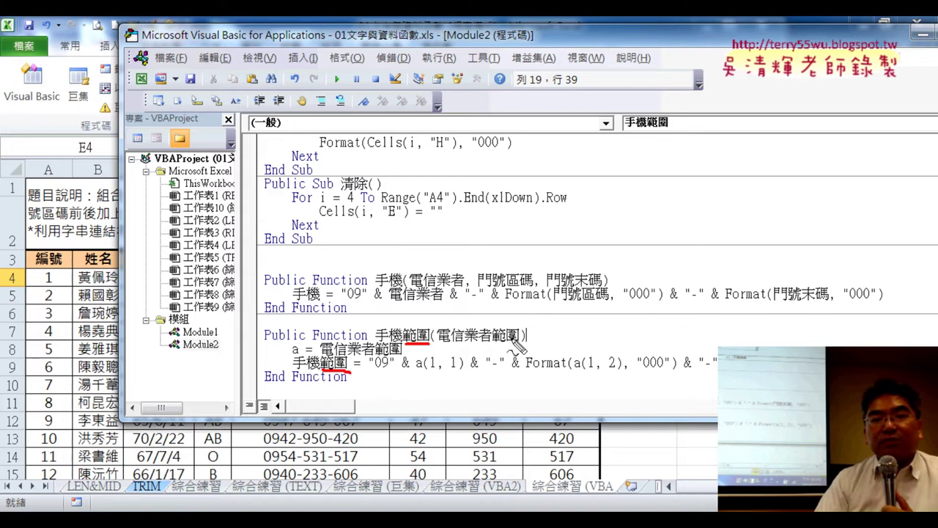
drag(471, 287, 594, 285)
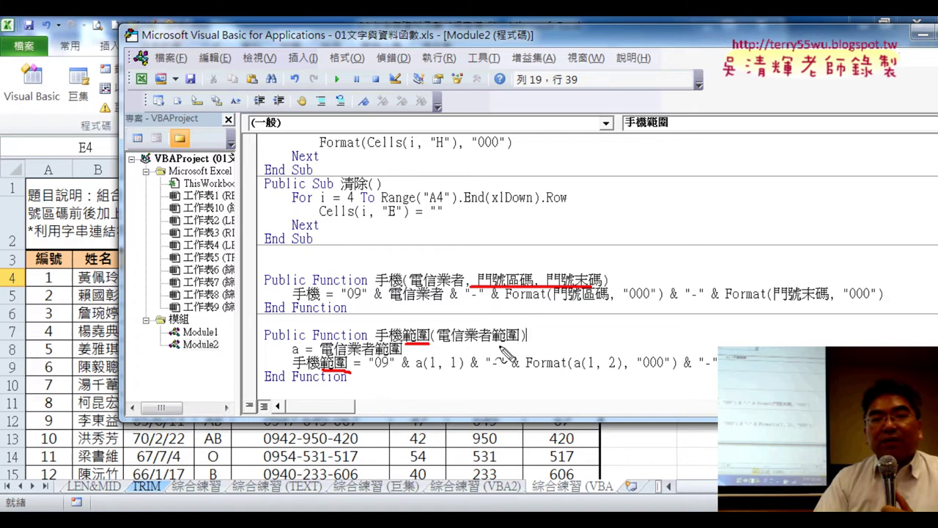
drag(517, 341, 492, 341)
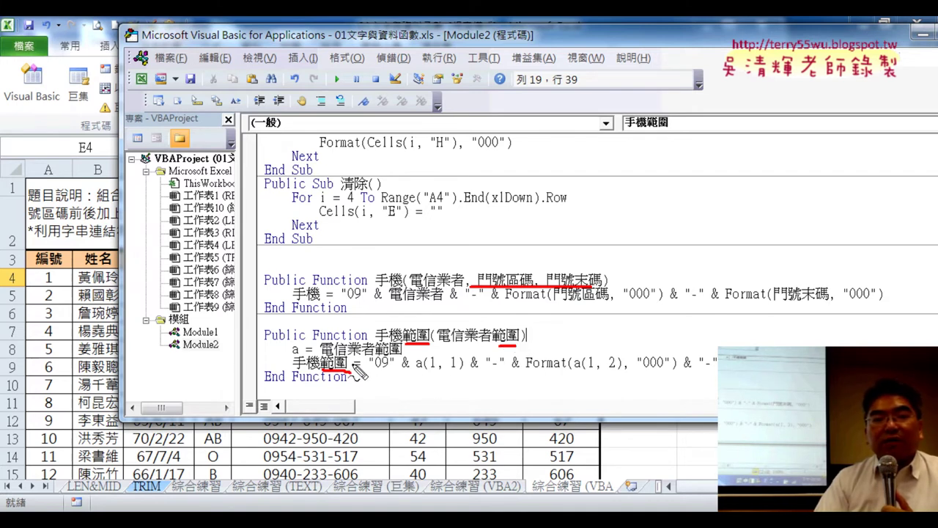
mouse_move(403, 349)
mouse_down()
mouse_move(376, 357)
mouse_move(284, 335)
mouse_move(291, 353)
mouse_up()
drag(415, 373, 462, 375)
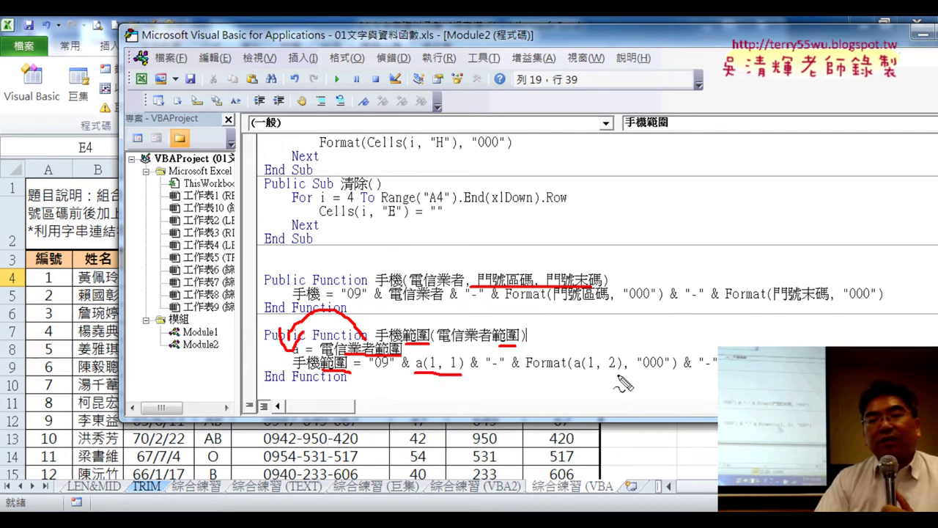
drag(571, 373, 628, 372)
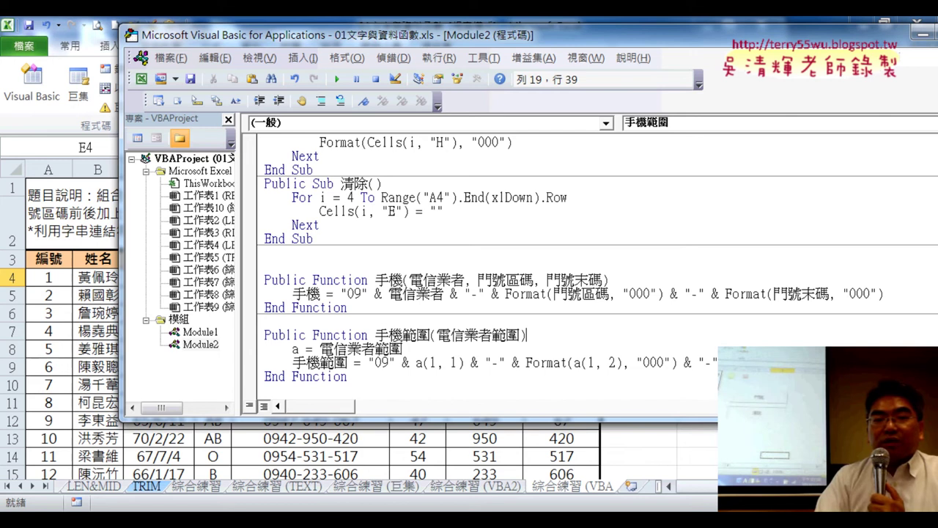
key(alt+F11)
Step: Clear column E and choose the user-defined 手機範圍 function for E4
click(758, 341)
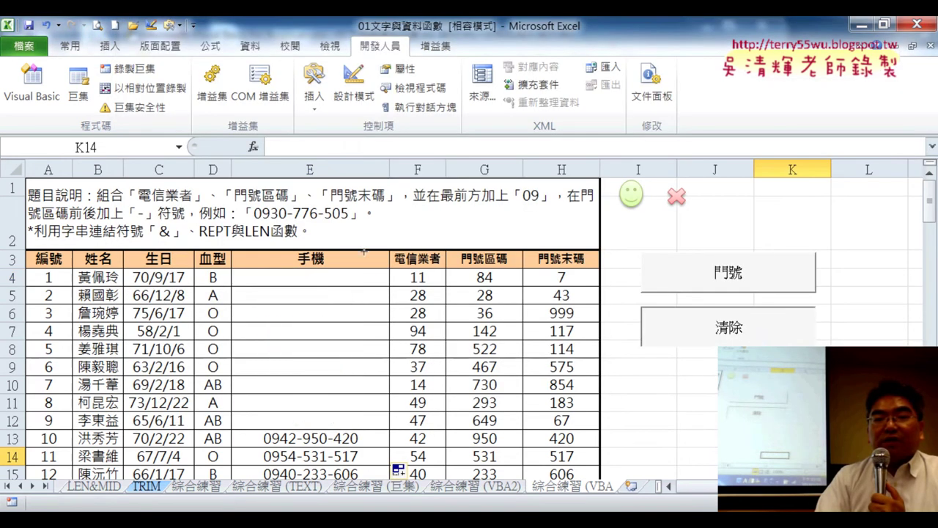
click(313, 278)
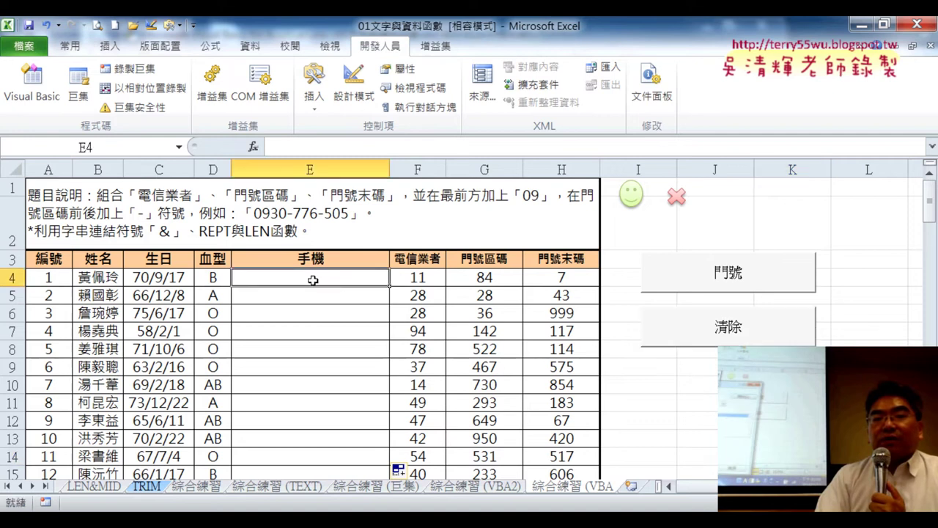
click(253, 147)
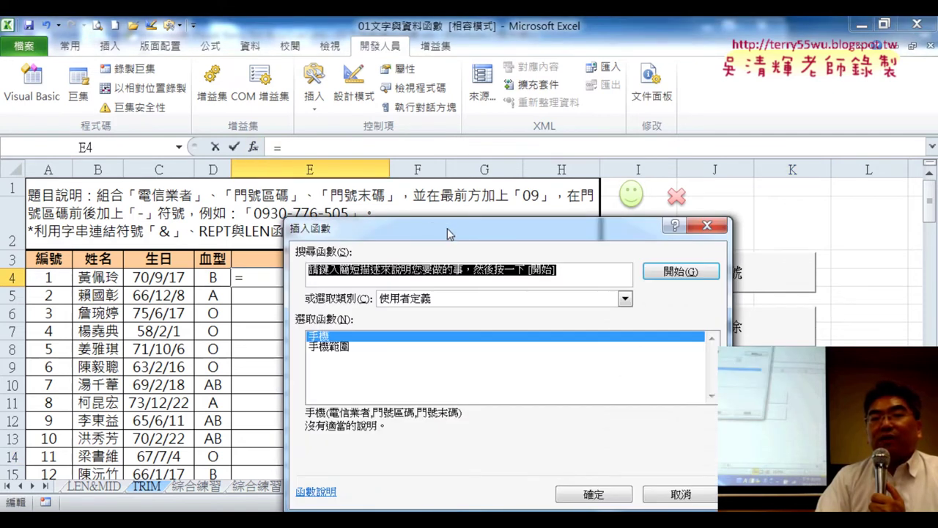
drag(449, 233, 468, 23)
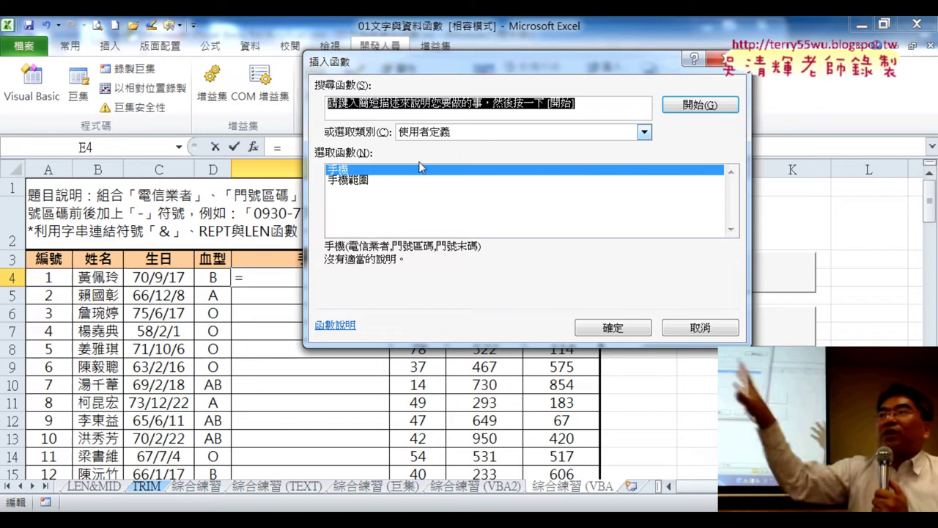
click(353, 184)
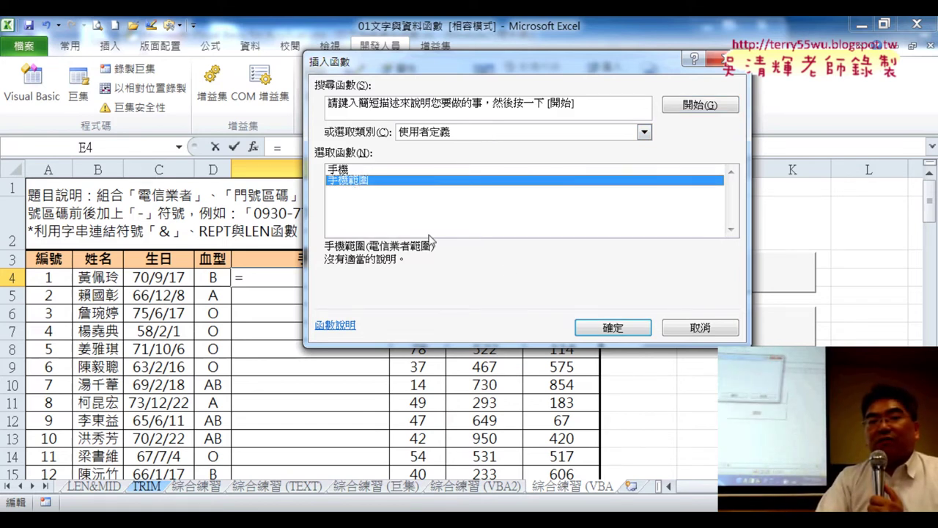
click(616, 330)
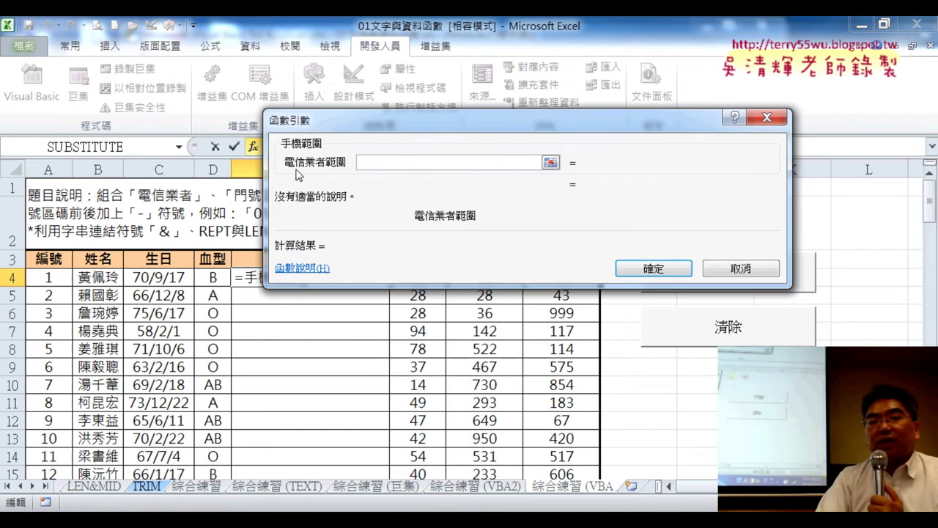
drag(360, 119, 316, 63)
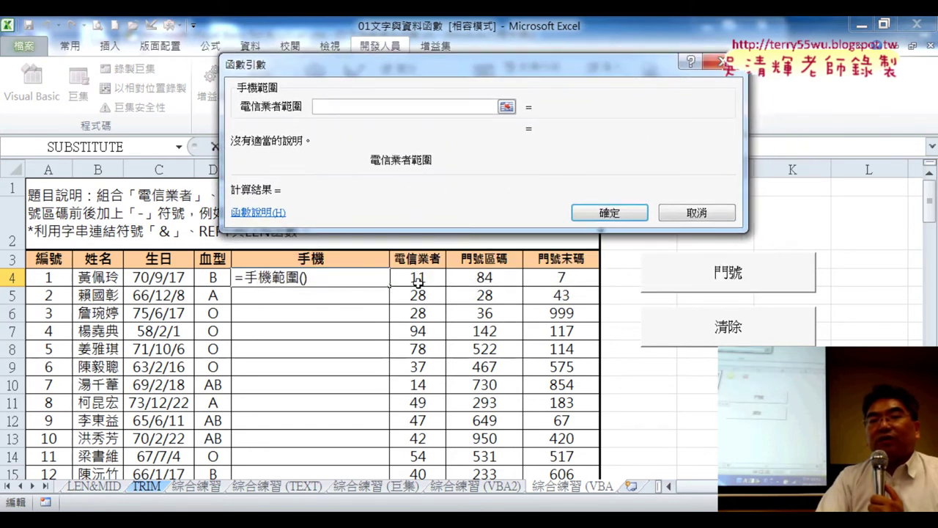
drag(415, 282, 549, 274)
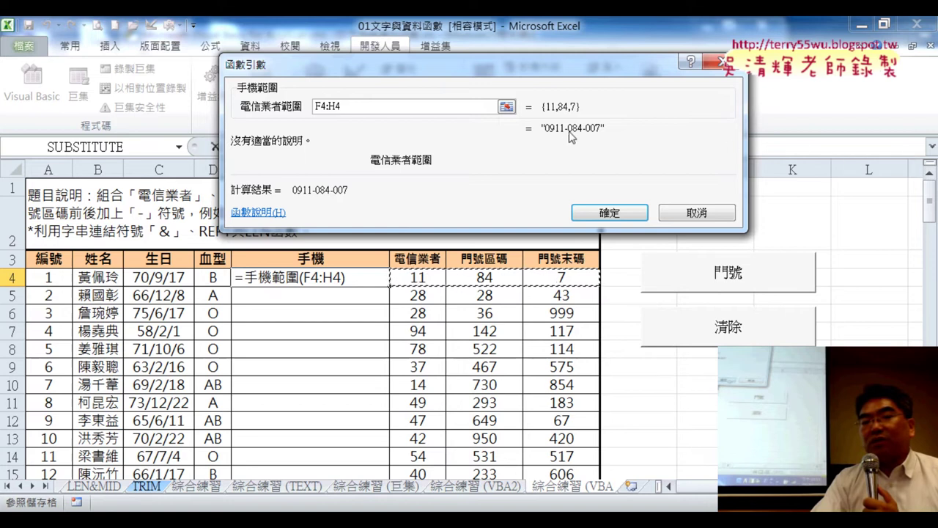
click(627, 214)
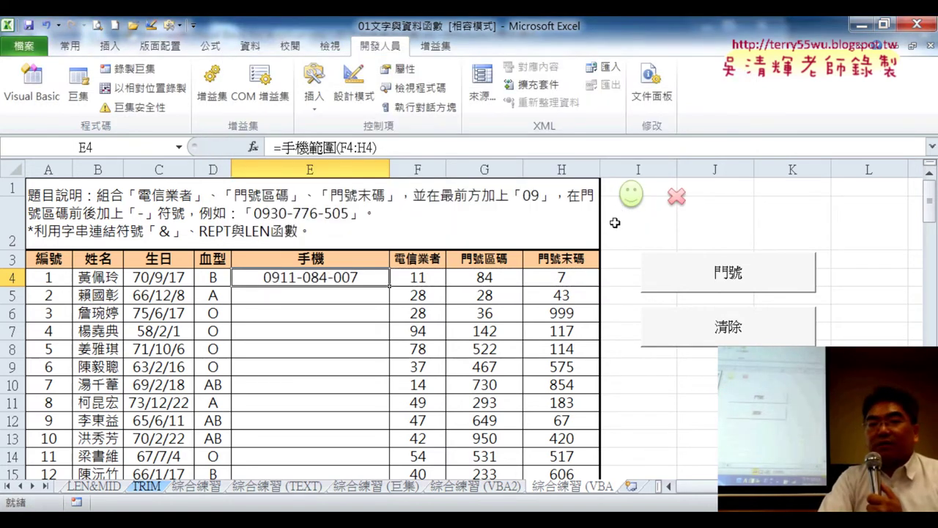
Step: Fill =手機範圍(F4:H4) down from E4, review F4:H4 and E4's formula, then clear column E
double_click(390, 286)
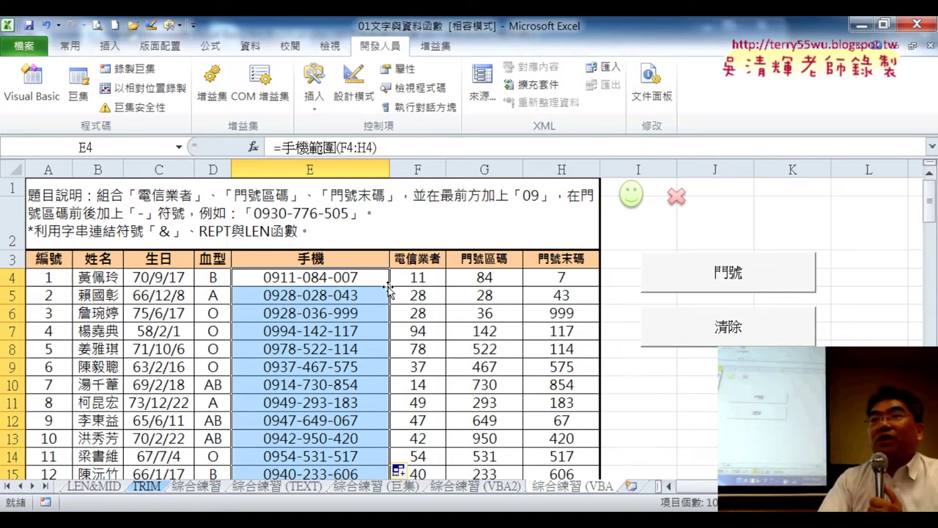
drag(408, 279, 566, 279)
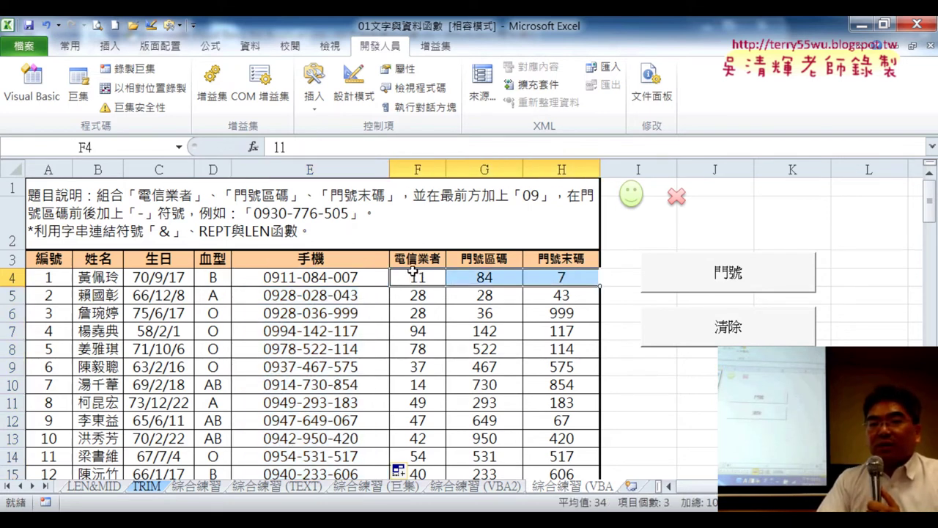
click(313, 282)
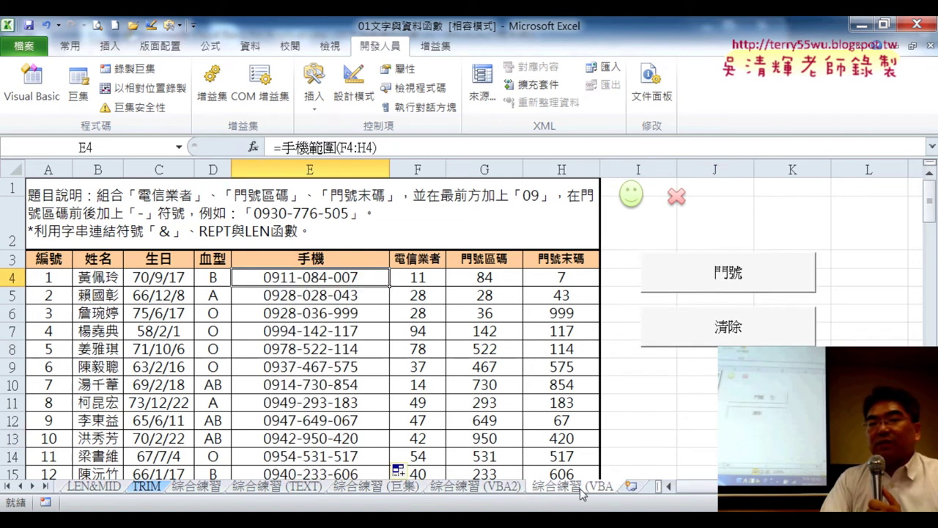
click(766, 323)
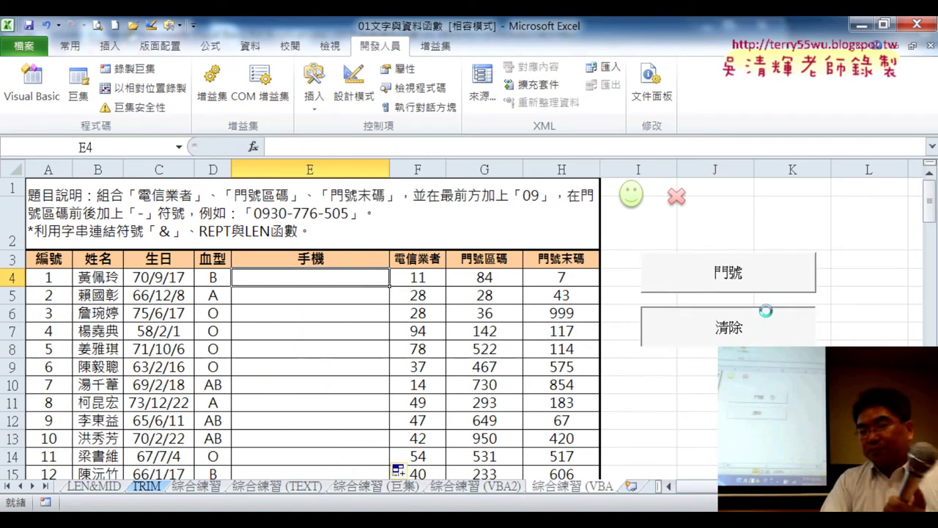
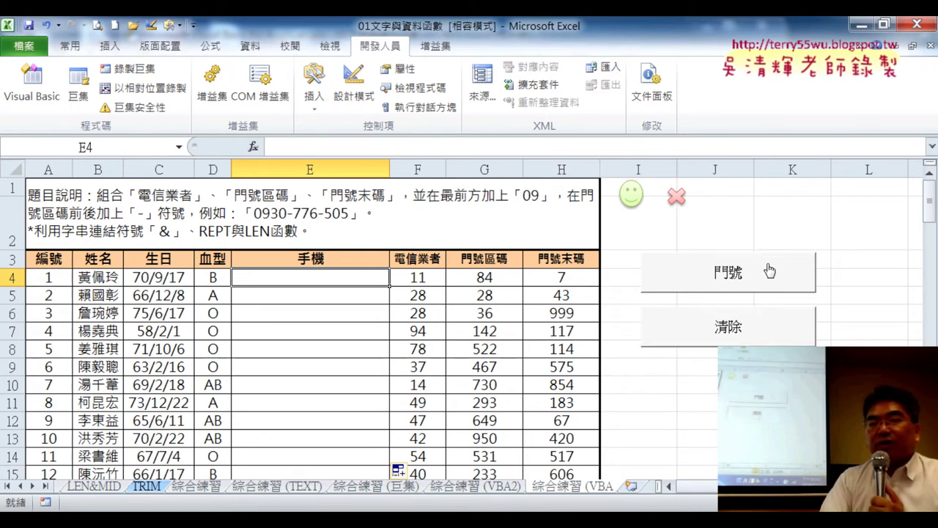
click(770, 271)
click(737, 333)
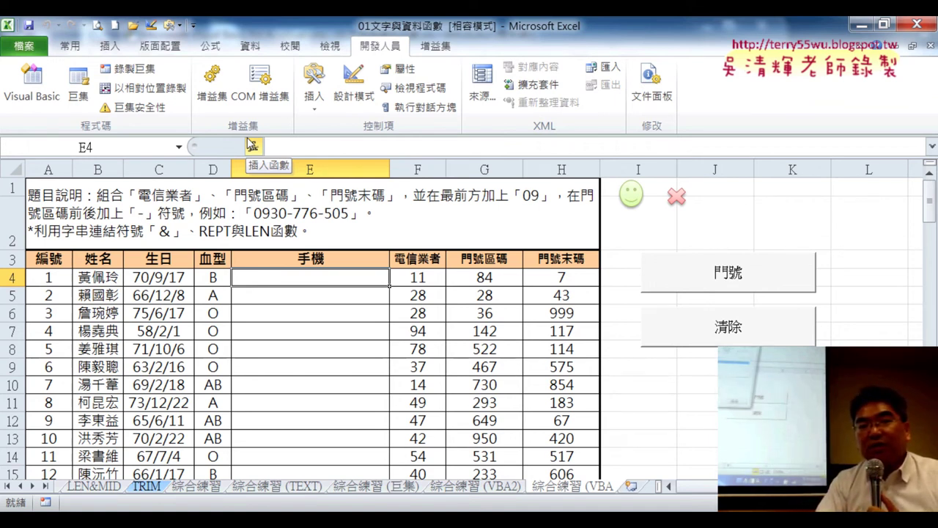
click(252, 144)
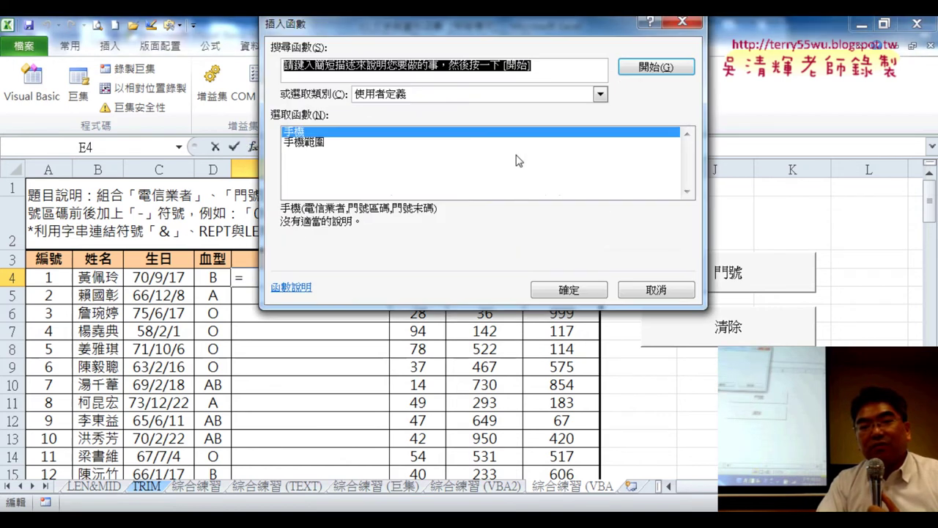
click(312, 142)
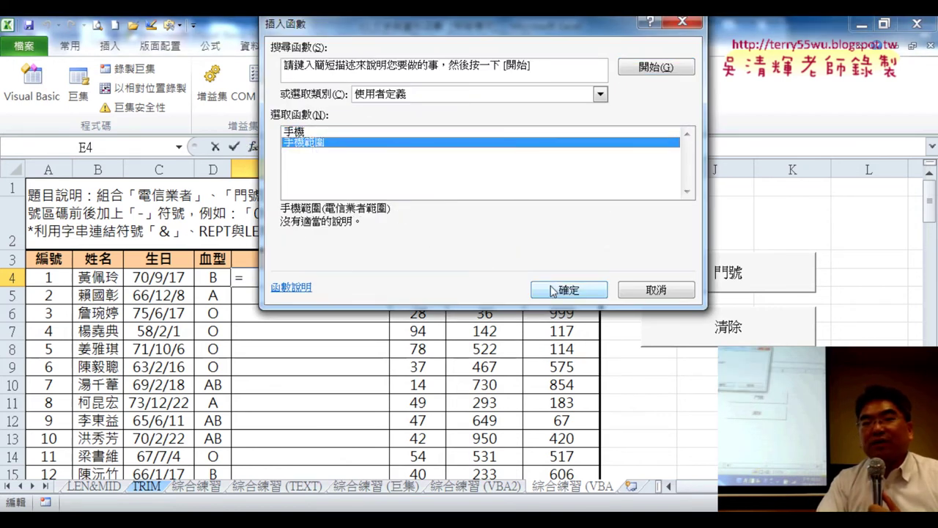
click(550, 289)
drag(432, 282, 568, 277)
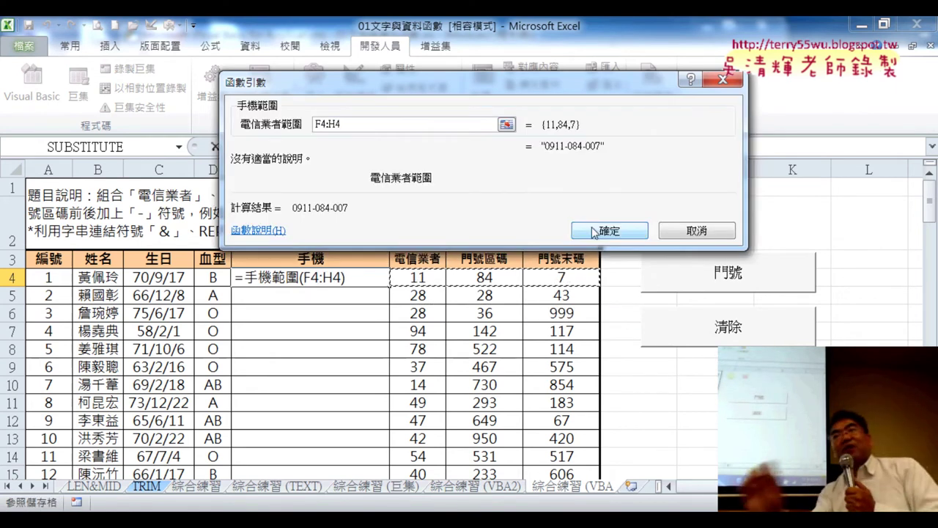
click(628, 229)
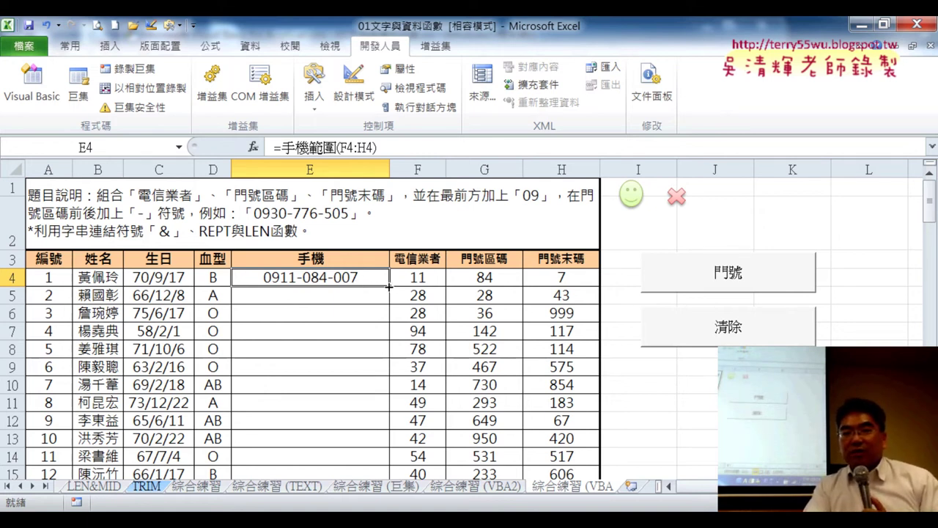
double_click(387, 282)
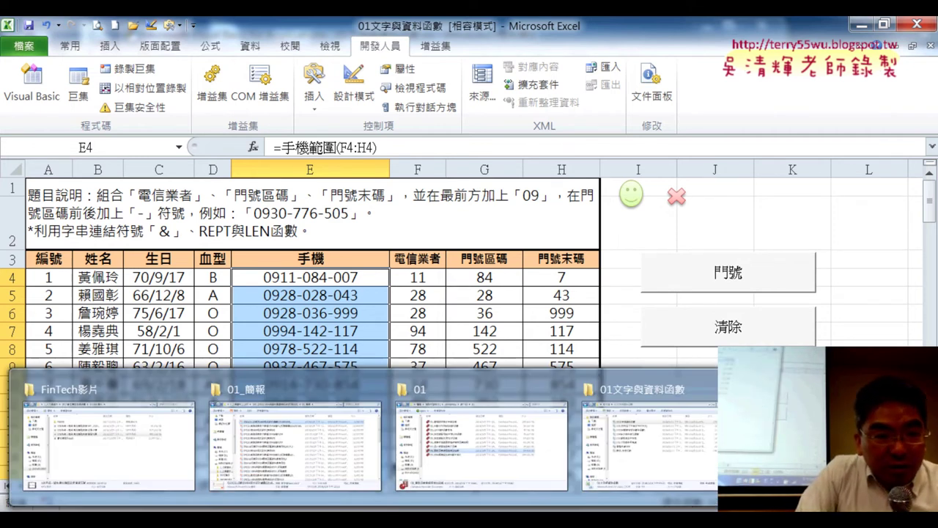
Step: Open the 151擷取括弧中字串 workbook from the 01文字與資料函數 folder window
click(648, 473)
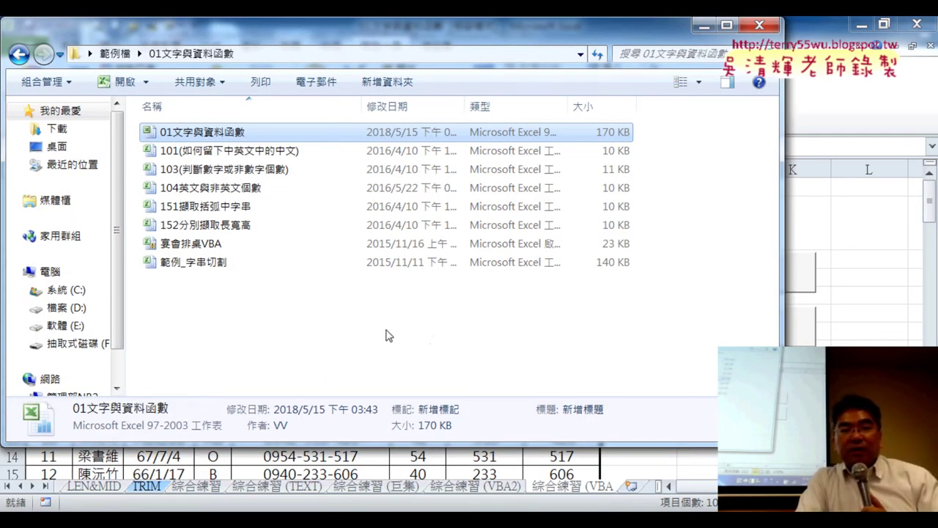
click(240, 209)
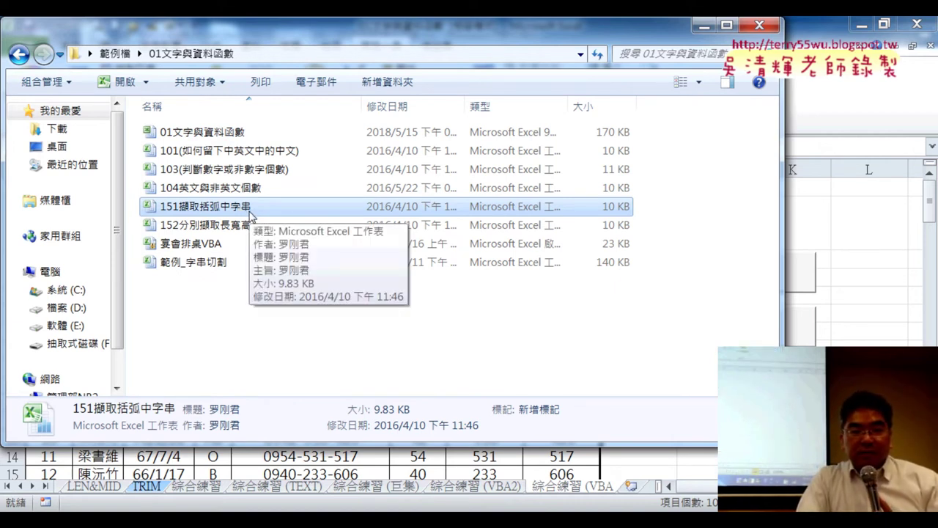
double_click(249, 209)
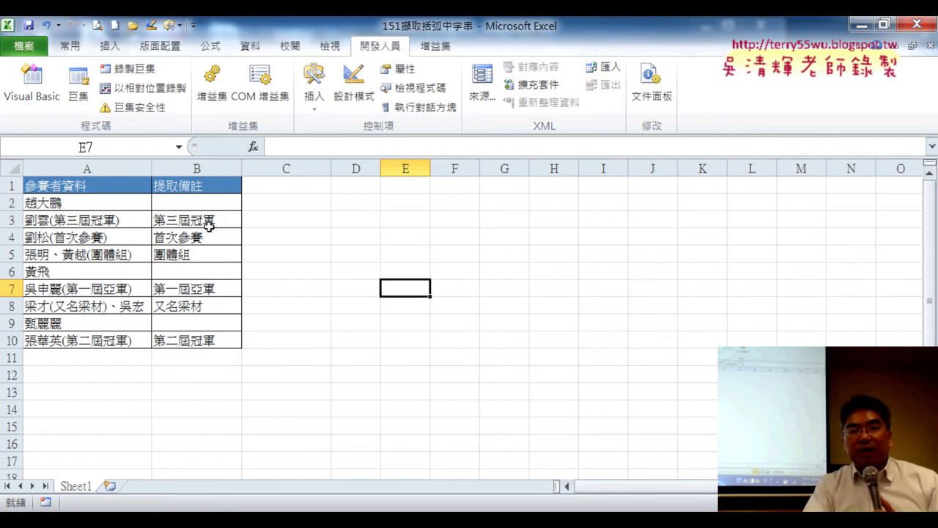
Step: After checking B2's extraction formula, delete the results in B2:B10 and review cell A2
click(213, 204)
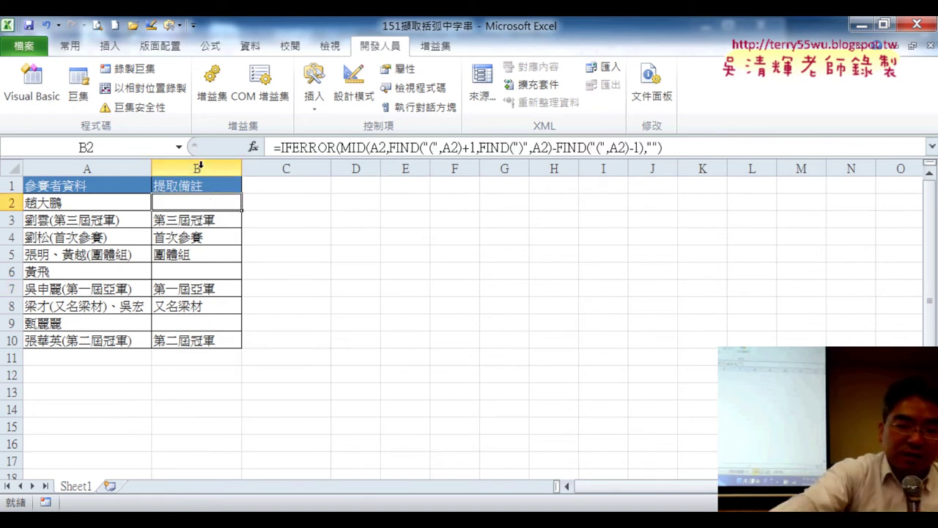
drag(198, 196, 214, 339)
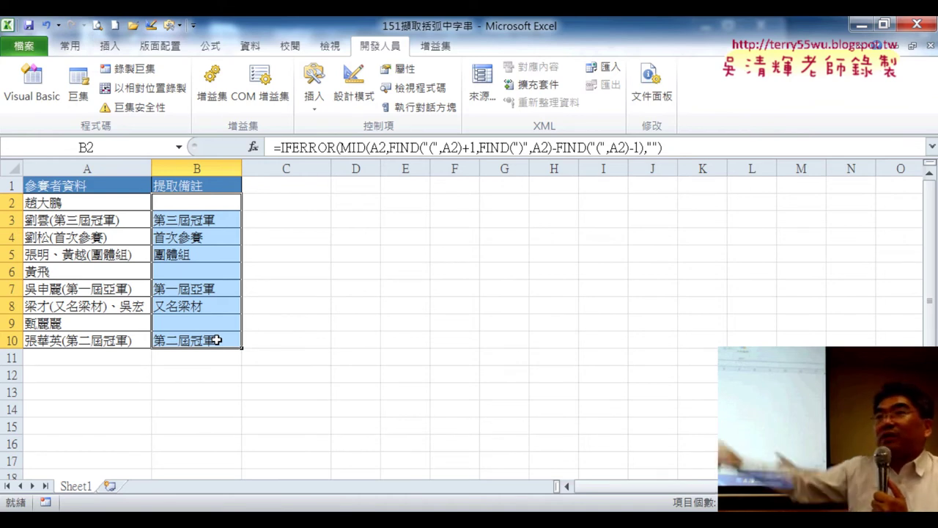
key(Delete)
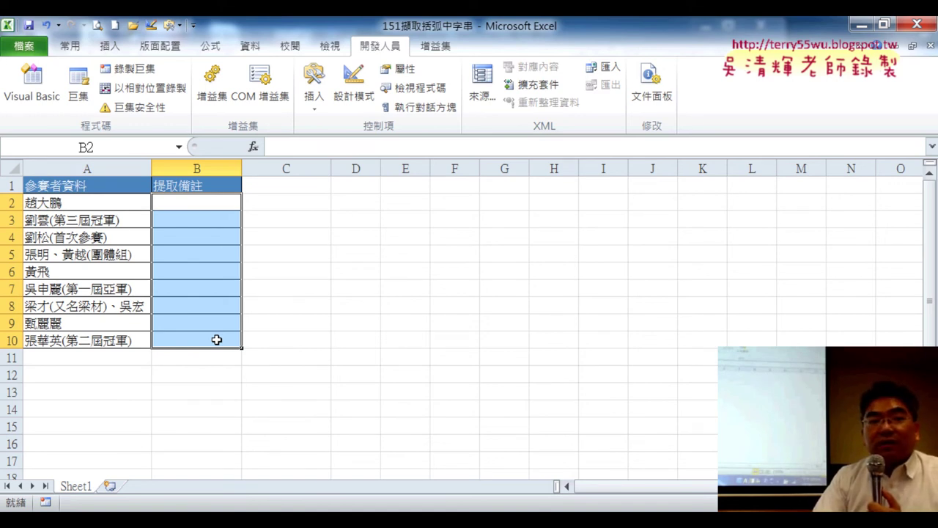
click(128, 208)
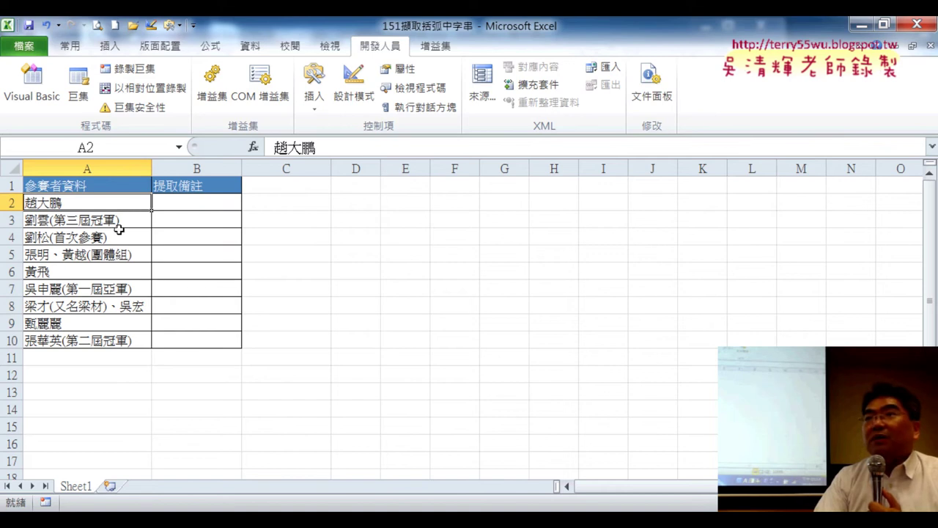
click(123, 220)
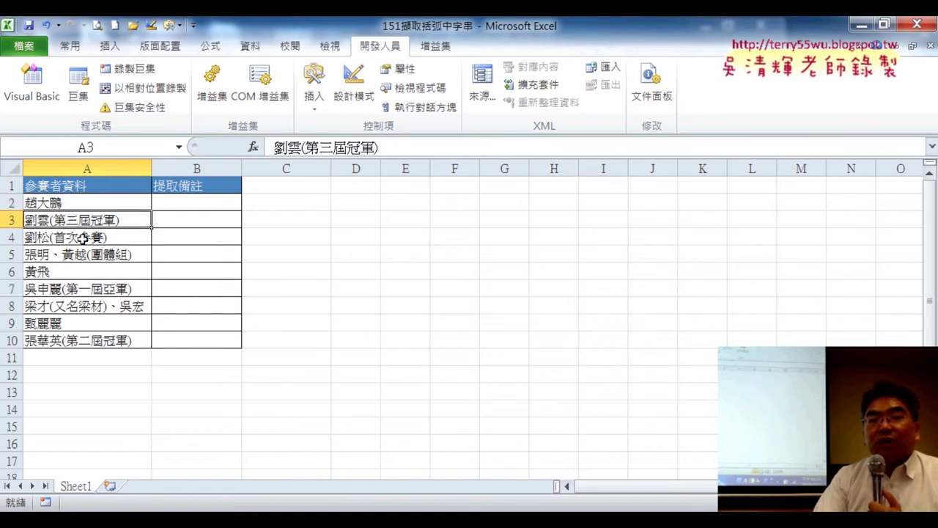
click(219, 221)
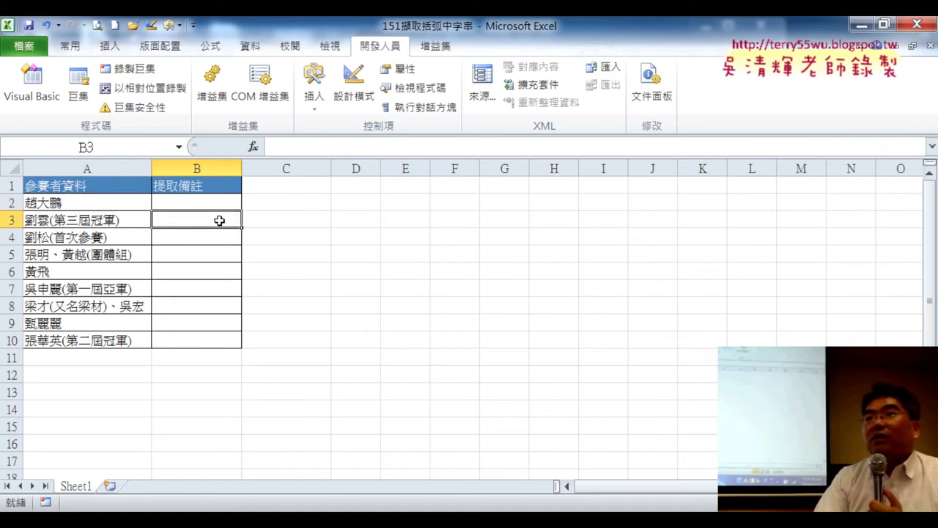
click(94, 205)
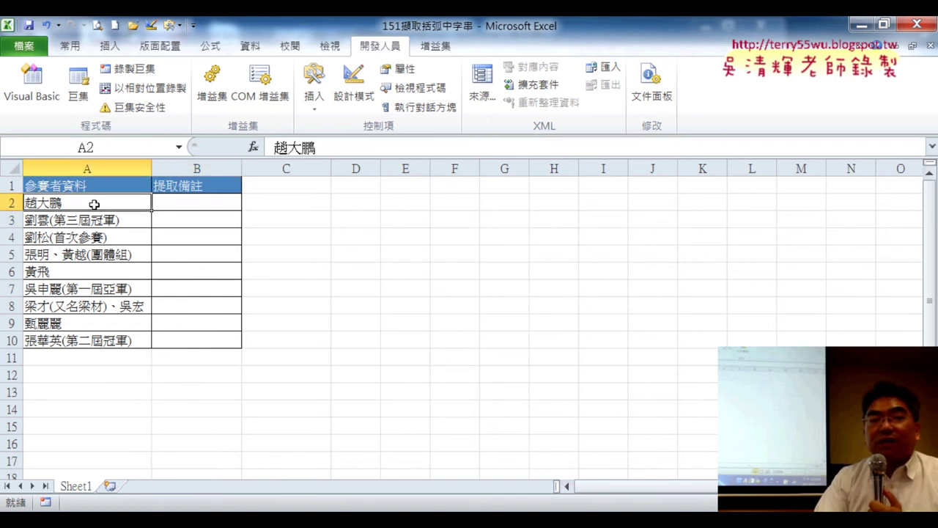
click(227, 203)
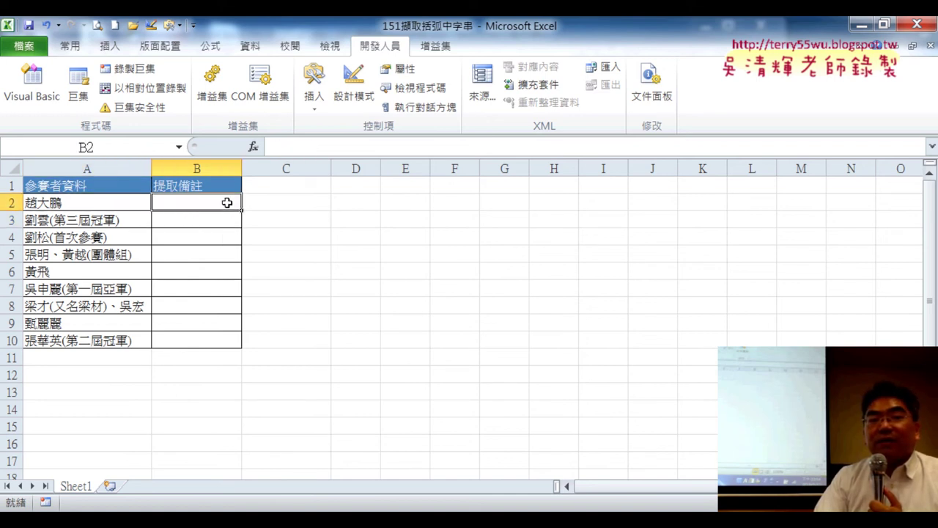
click(86, 242)
click(208, 239)
click(112, 255)
click(184, 254)
click(118, 268)
click(176, 271)
click(117, 306)
click(204, 290)
click(136, 287)
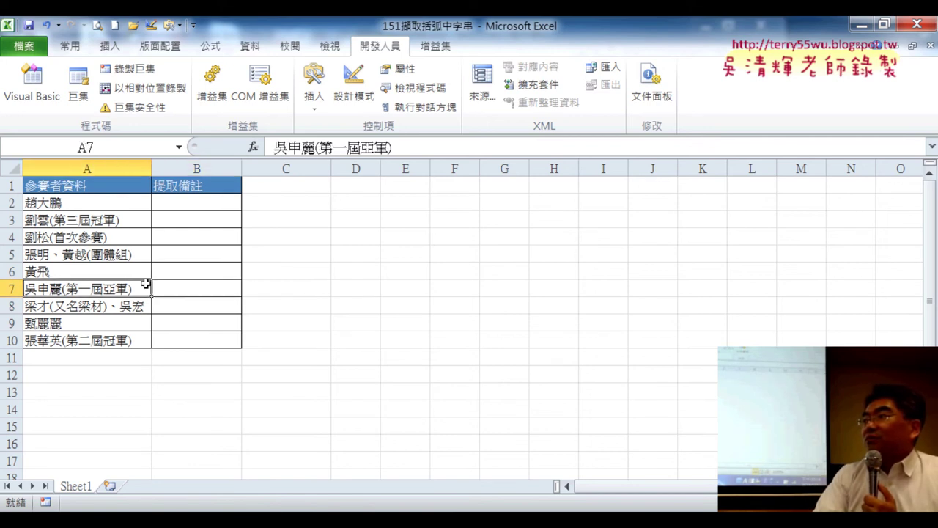
click(89, 220)
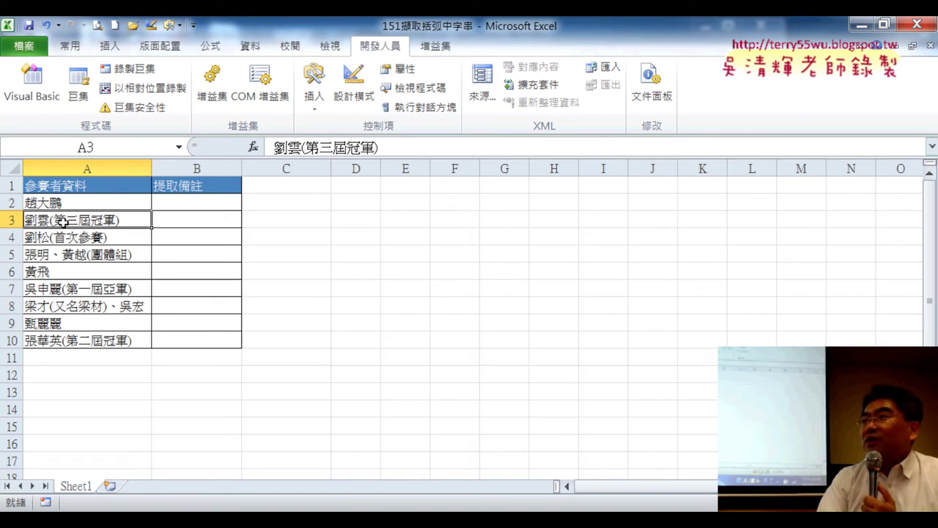
double_click(60, 220)
drag(54, 220, 112, 227)
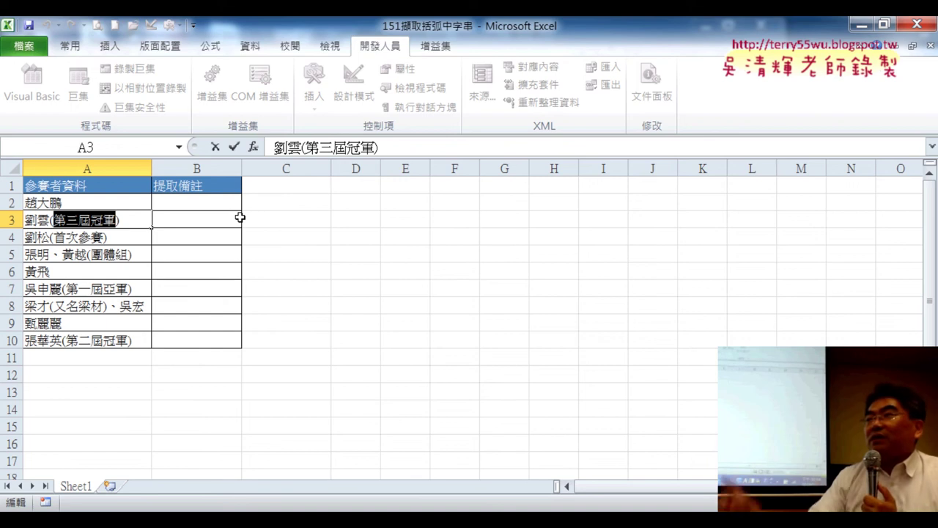
click(74, 237)
double_click(60, 237)
drag(54, 237, 104, 236)
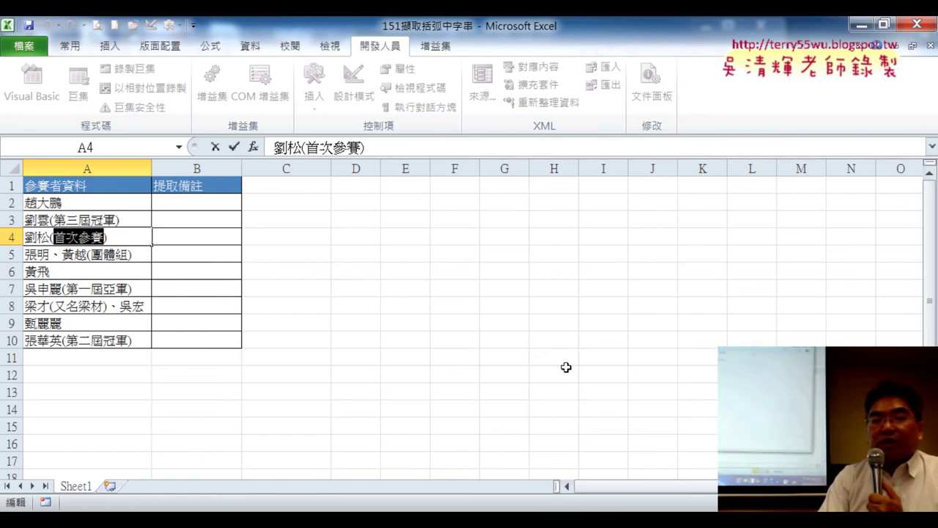
click(515, 304)
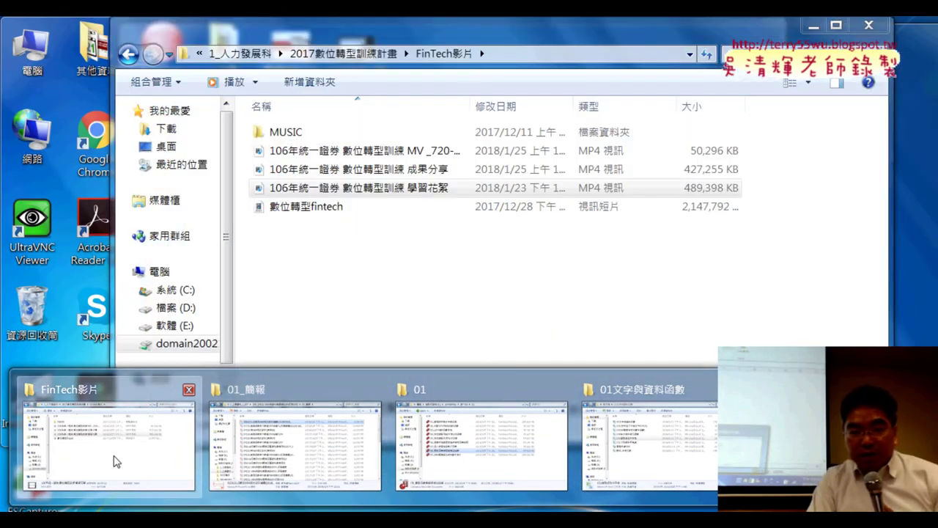
click(119, 456)
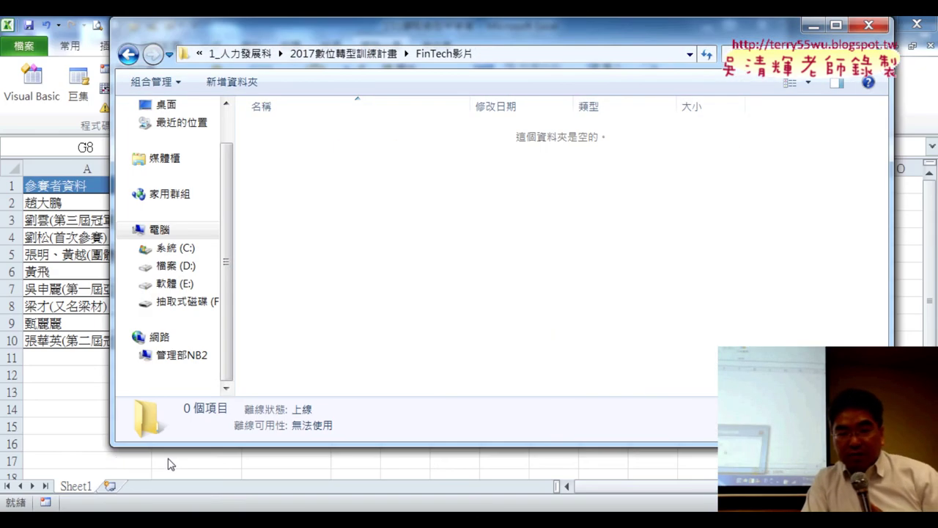
click(814, 26)
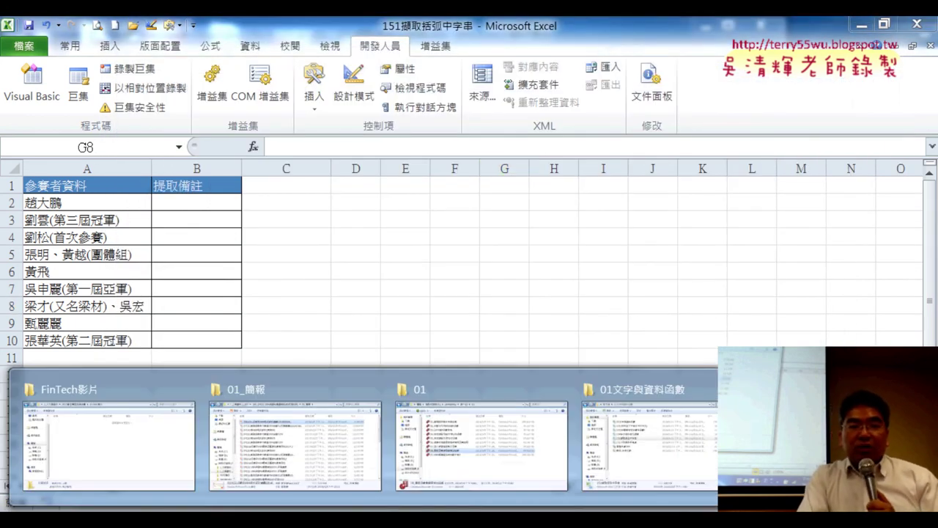
click(660, 440)
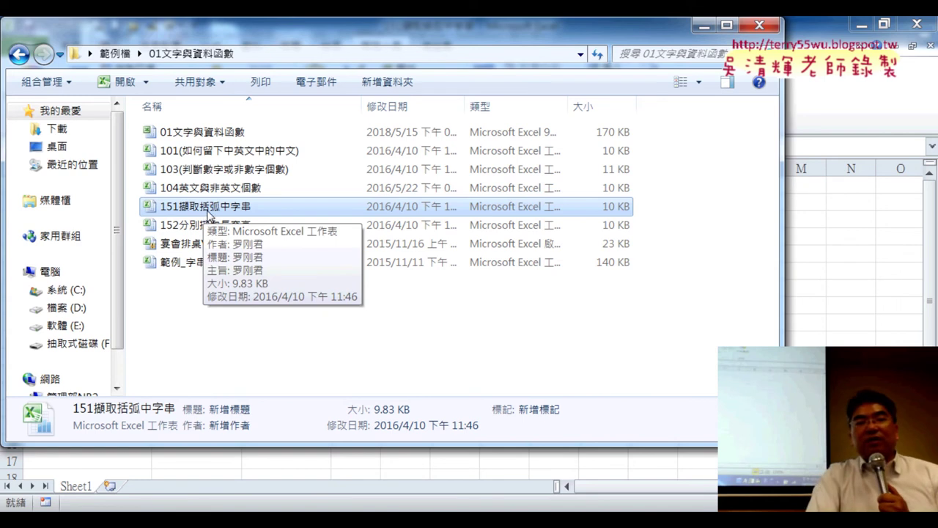
double_click(234, 208)
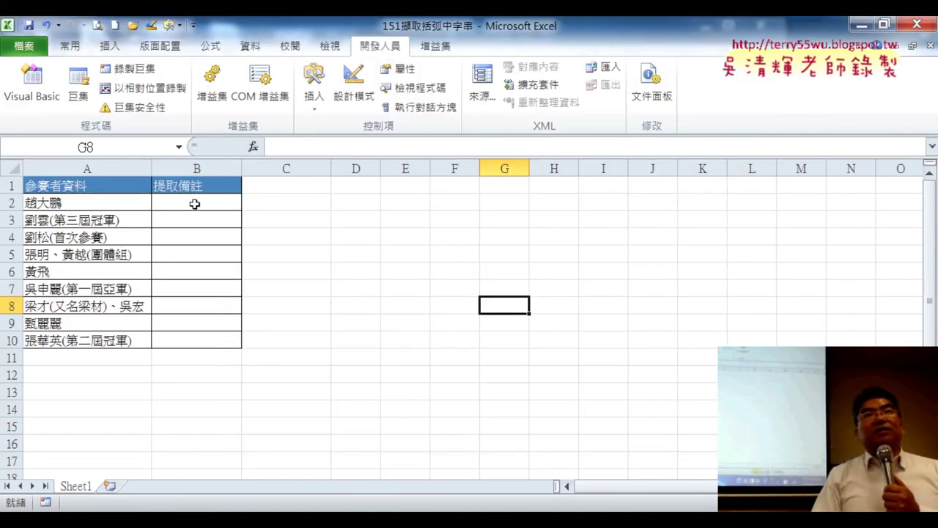
drag(193, 203, 191, 337)
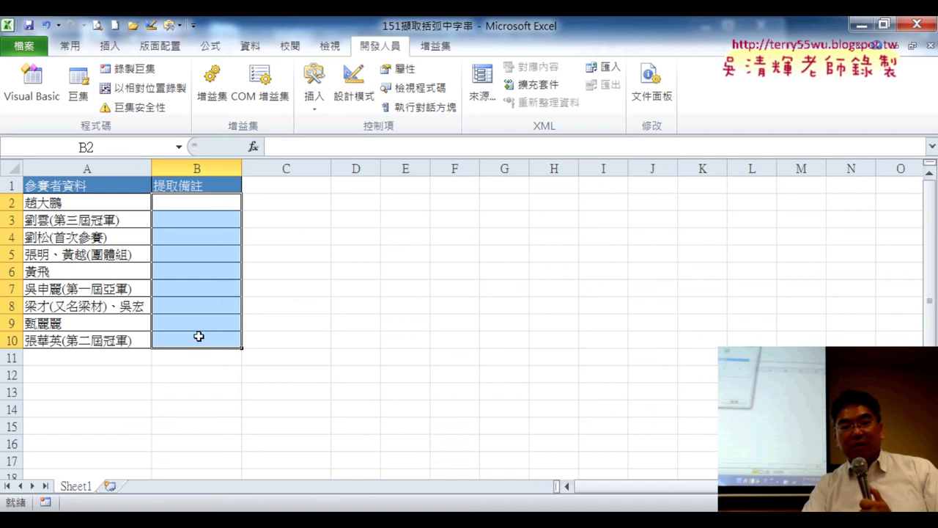
click(216, 207)
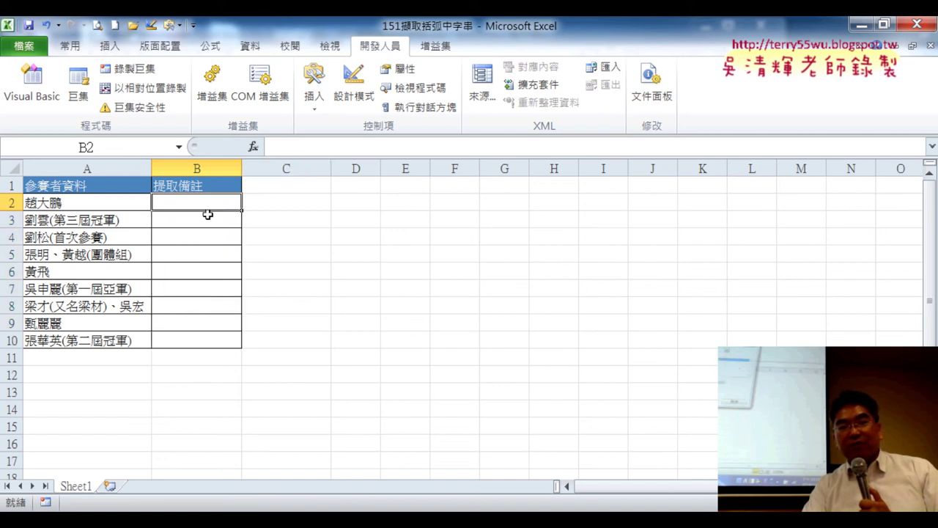
click(204, 223)
click(252, 146)
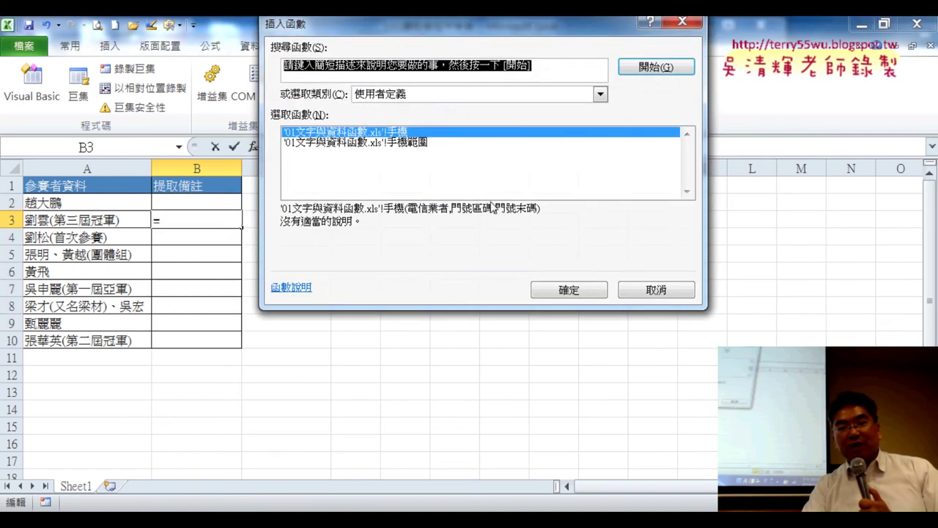
click(501, 103)
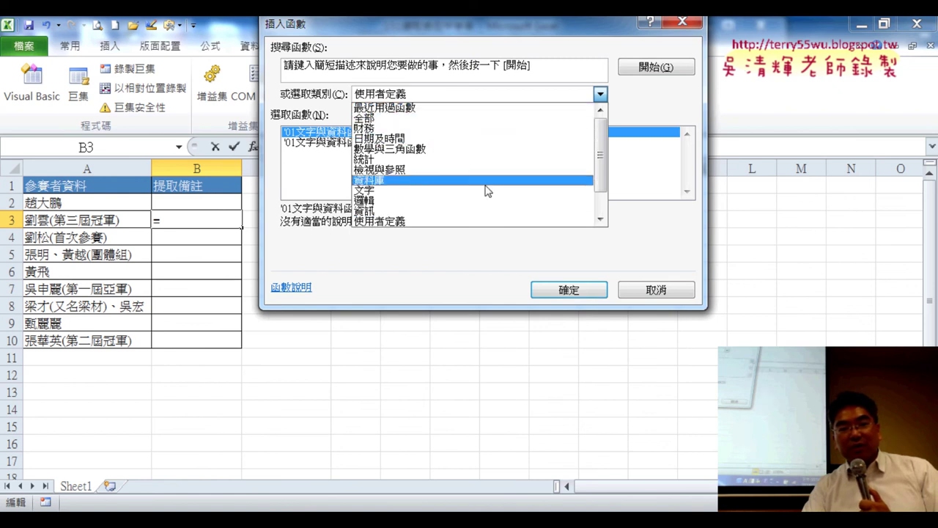
click(484, 200)
drag(687, 143, 688, 166)
double_click(690, 136)
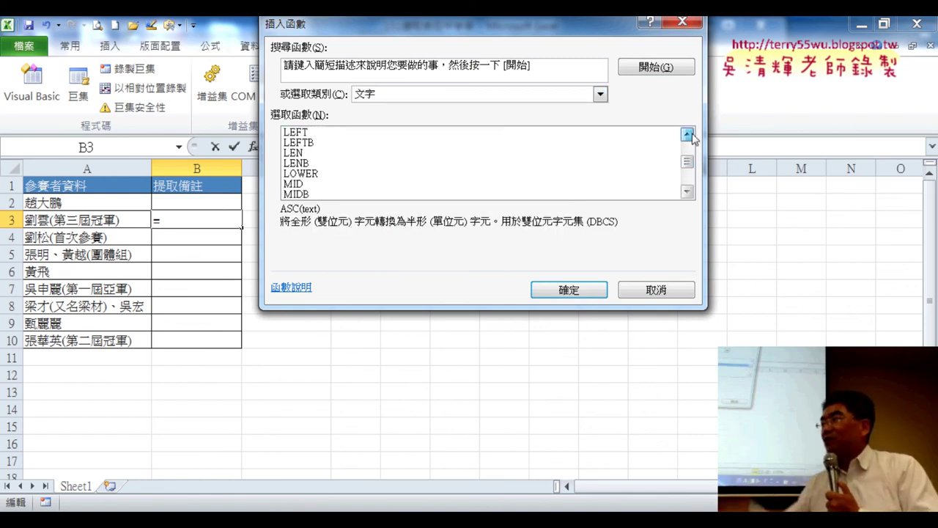
double_click(692, 138)
double_click(692, 137)
click(692, 137)
click(359, 153)
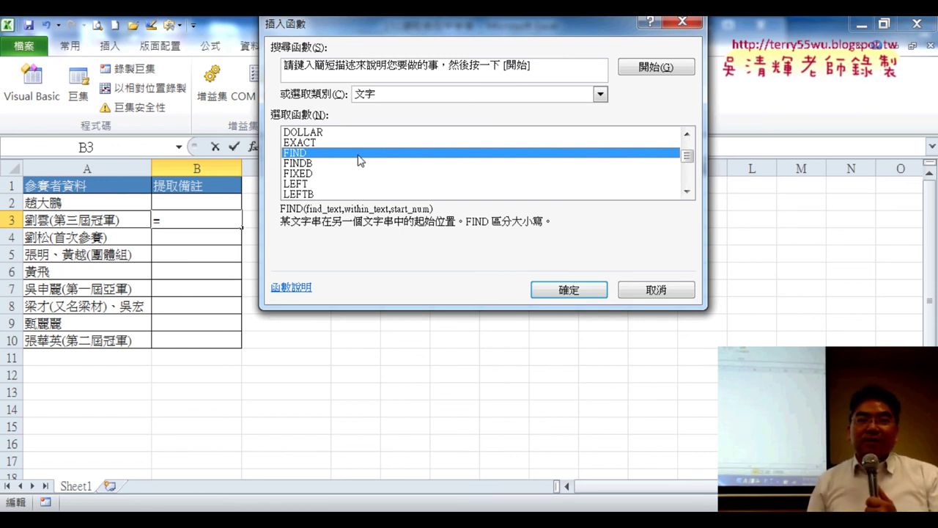
click(660, 293)
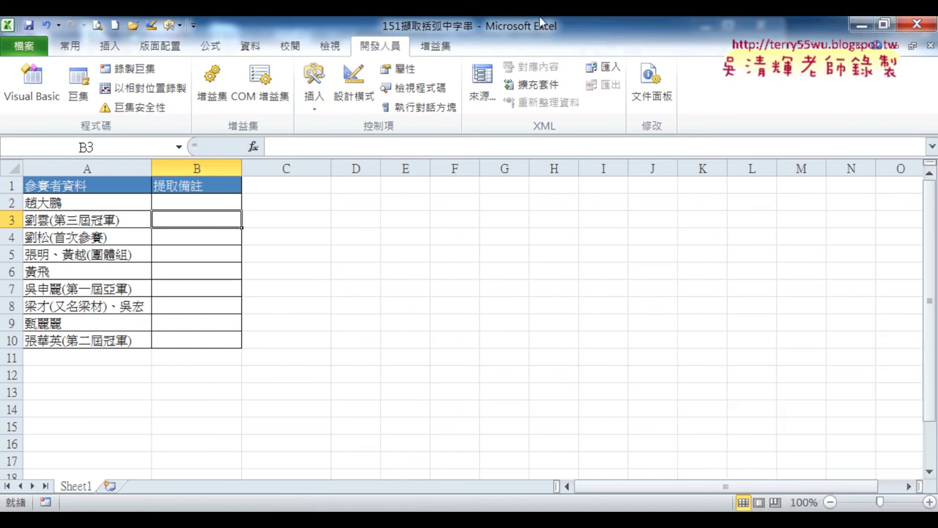